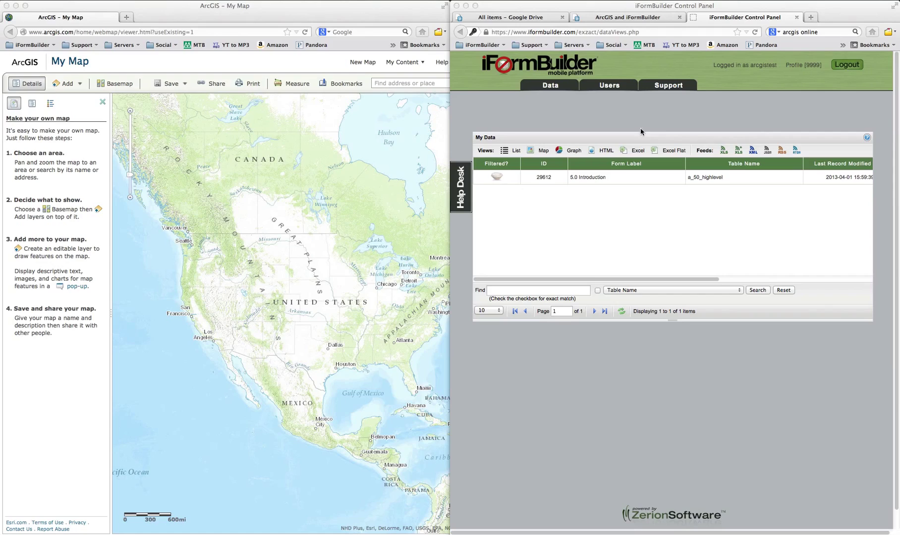
Select the 5.0 Introduction form's data row in iFormBuilder's My Data list.
click(638, 193)
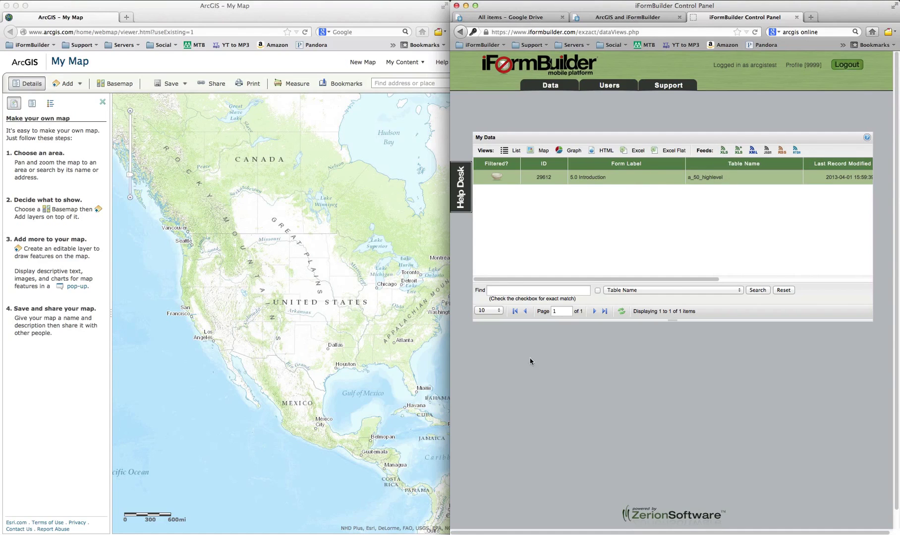
Paste the a_50_highlevel header row (ID, PARENT_RECORD, CREATED_DATE…) into row 1 of the ArcGIS and iFormBuilder sheet.
click(407, 527)
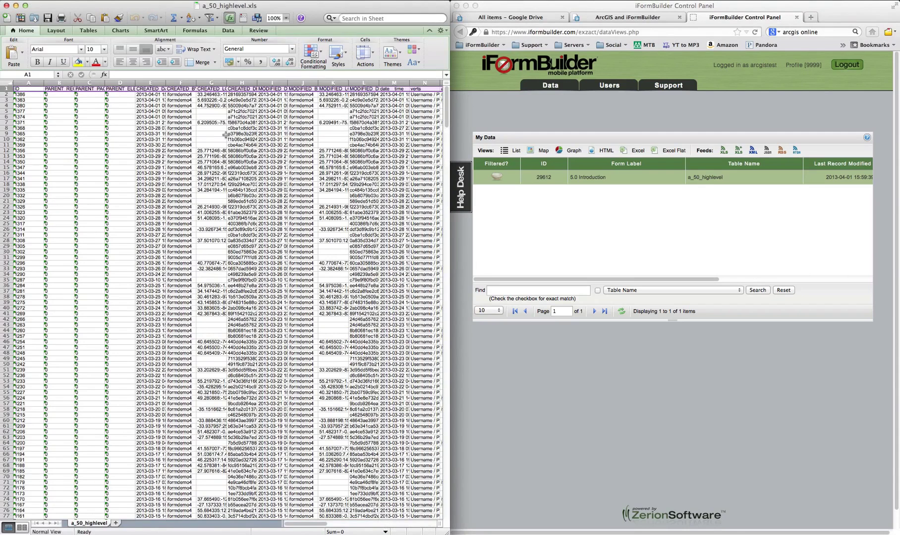
click(567, 111)
click(614, 18)
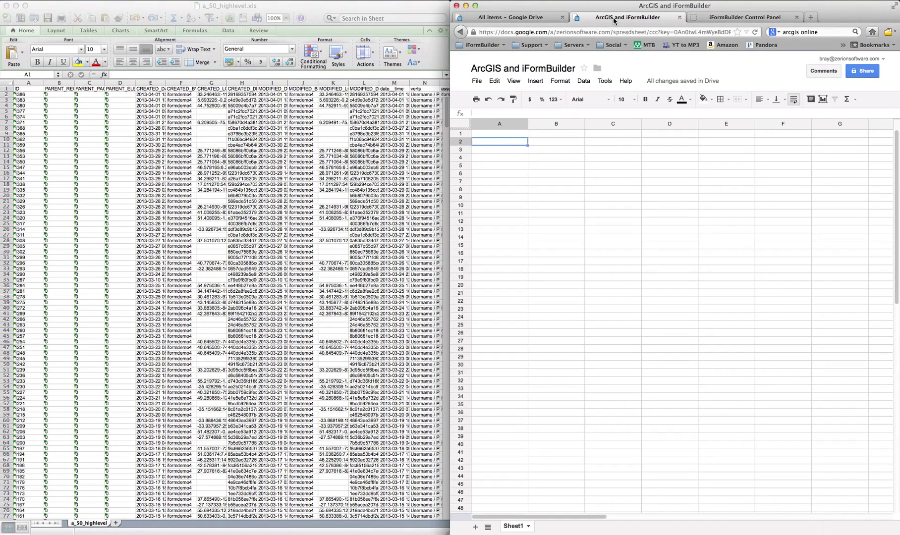
click(498, 135)
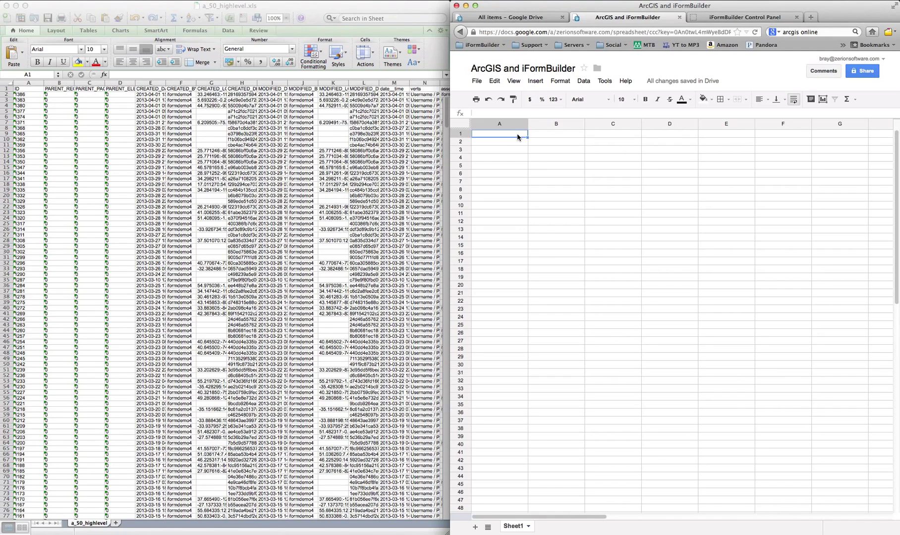
key(super+v)
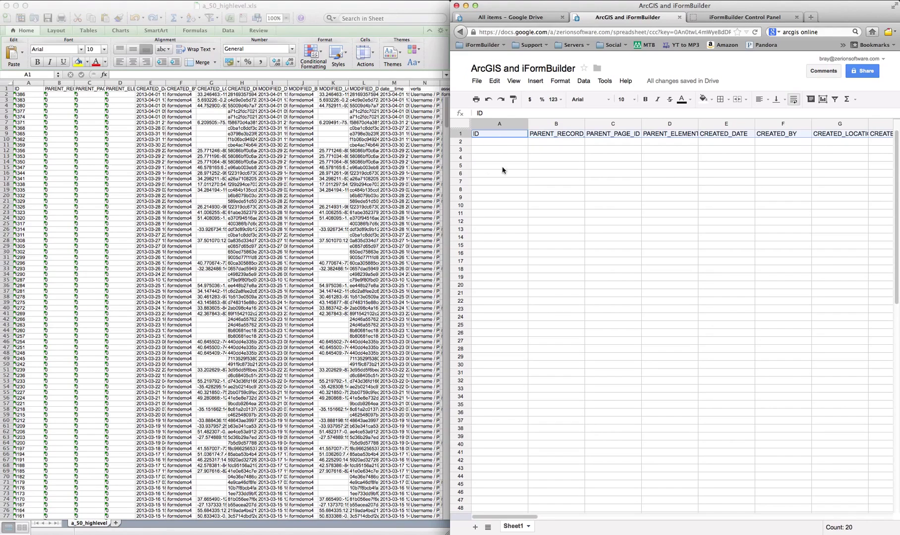
Copy the a_50_highlevel XML feed URL from iFormBuilder, then return to cell A2 of the sheet.
click(715, 19)
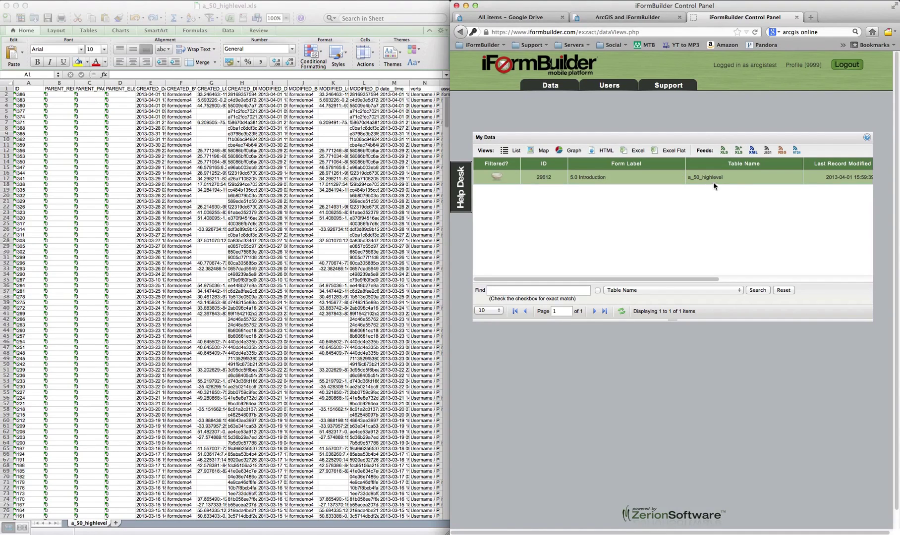
shift+click(754, 152)
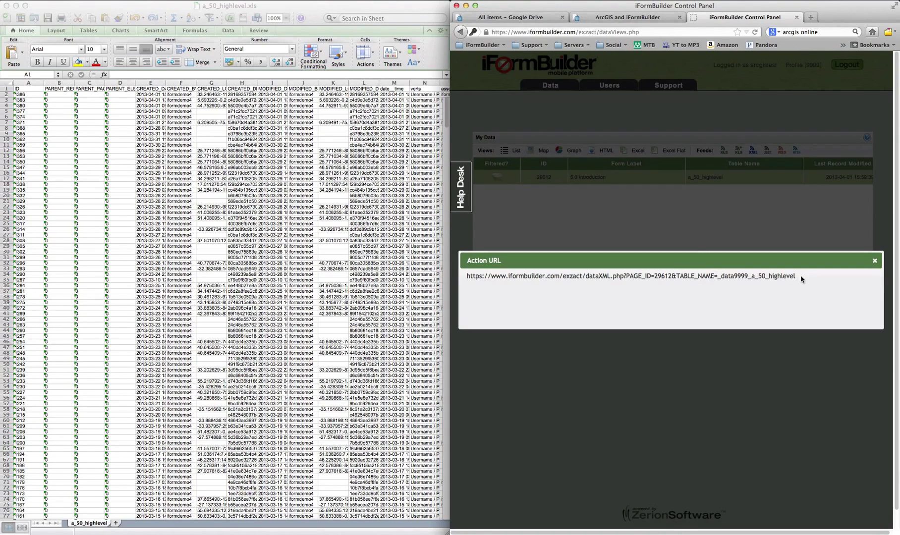
drag(801, 277, 469, 281)
key(super+c)
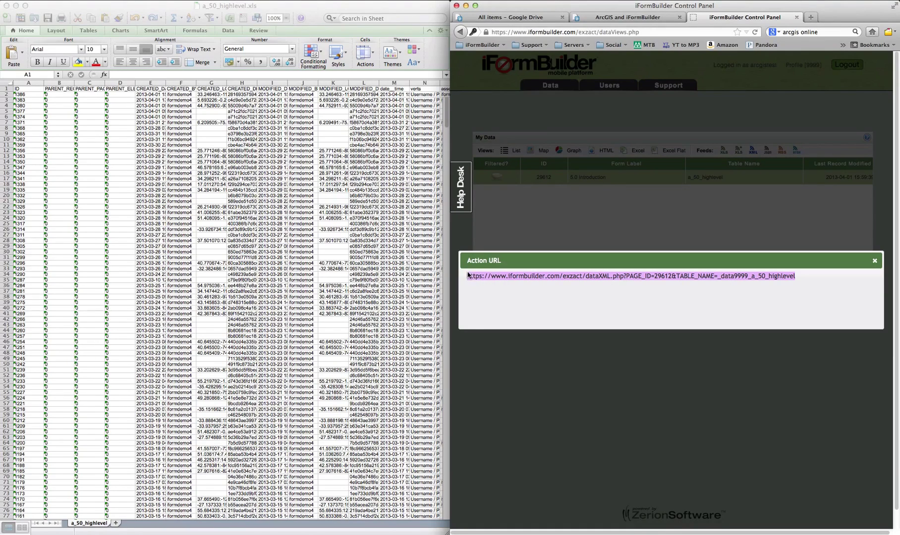
click(625, 18)
click(484, 141)
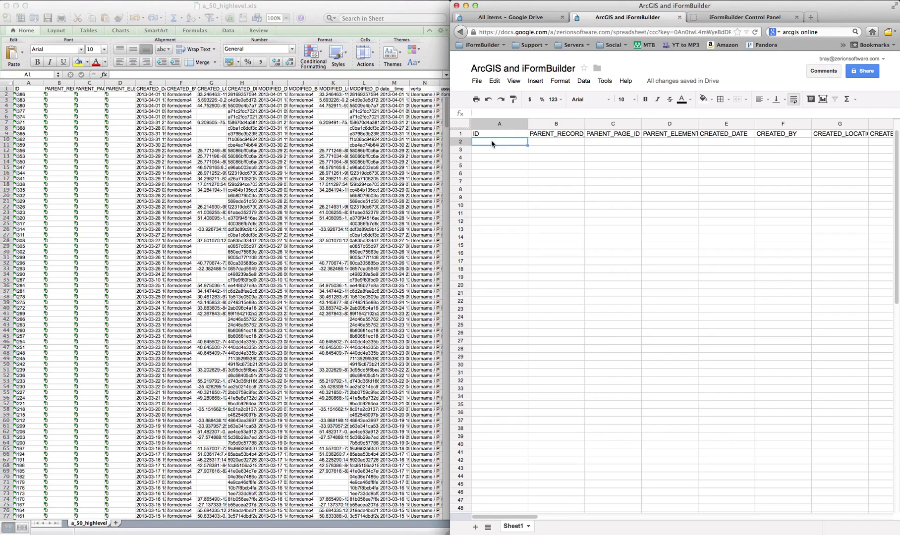
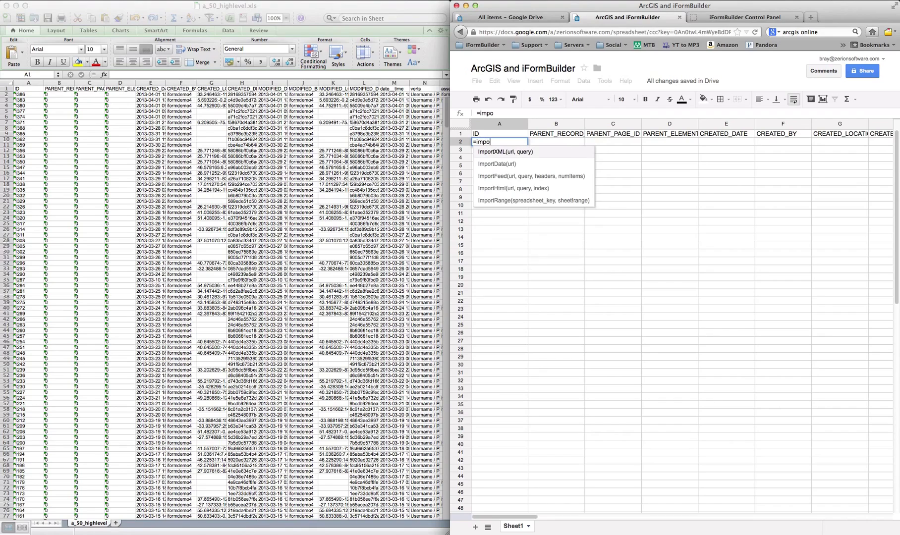
Enter an ImportXML formula in A2 using the feed URL, the account username and password, and "//record".
key(Tab)
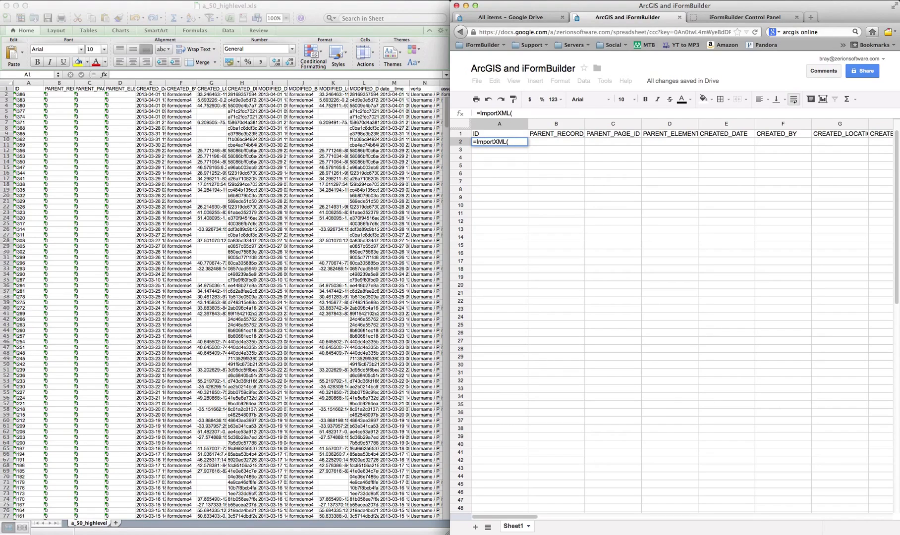
key(super+v)
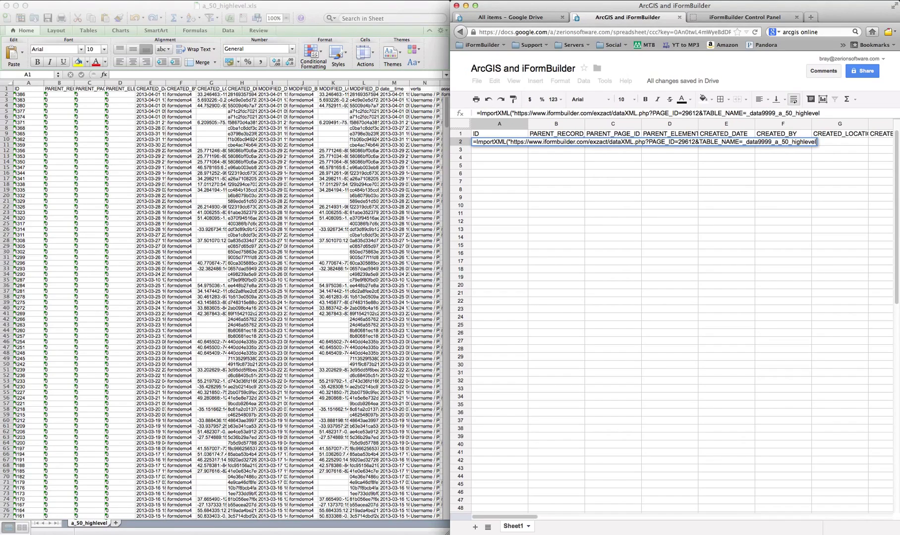
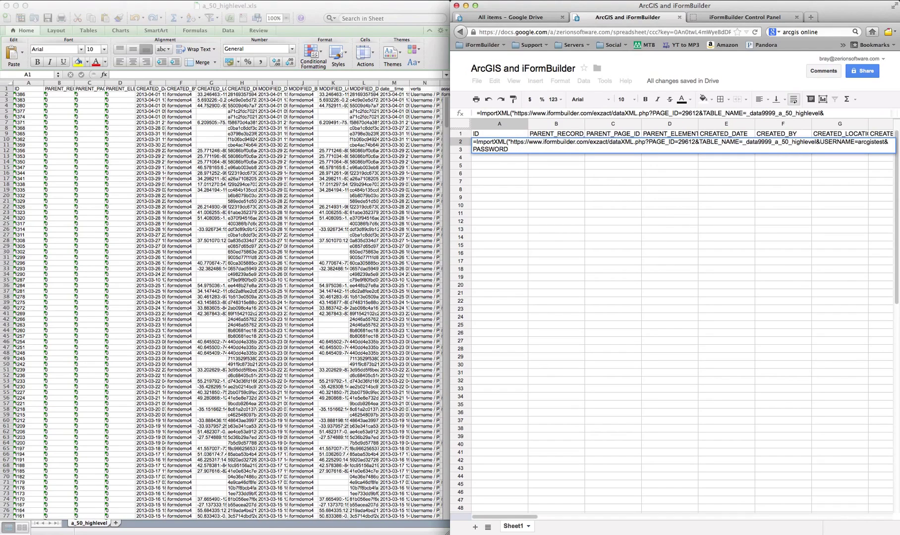
key(Return)
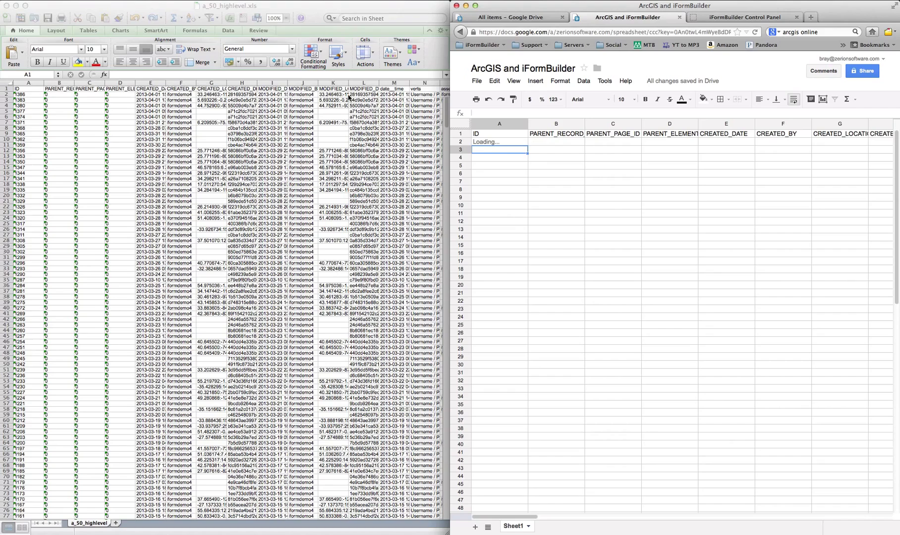
Check the loaded ImportXML records via cells A2 and G2, and select the CREATED_LOCATION column.
click(16, 6)
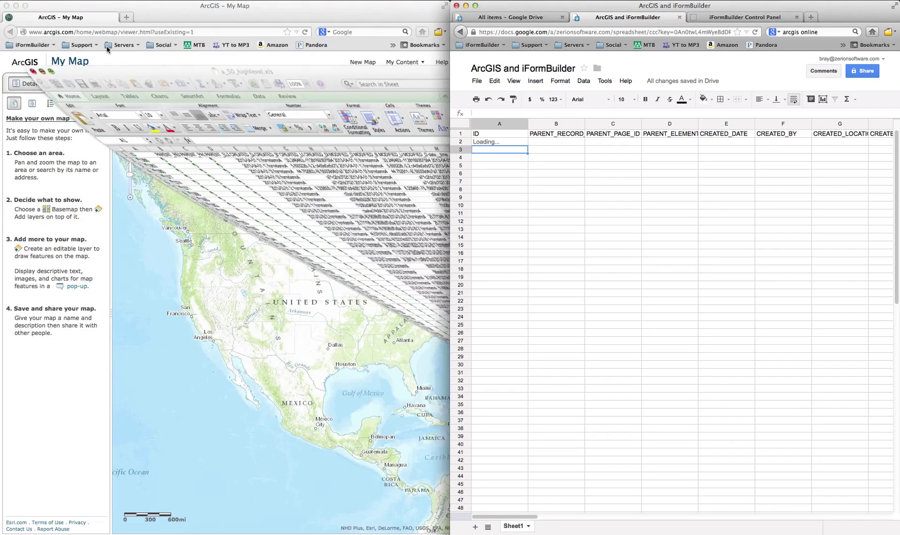
click(200, 18)
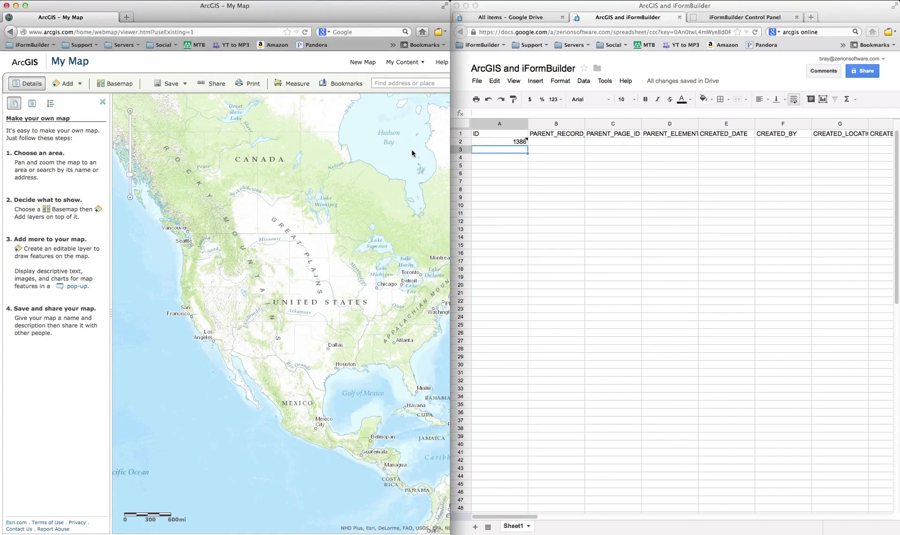
click(497, 150)
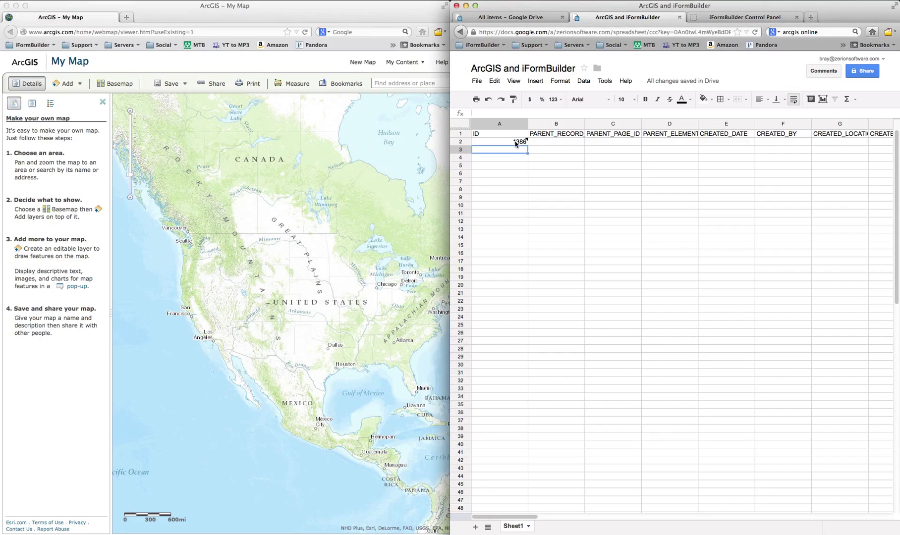
click(513, 143)
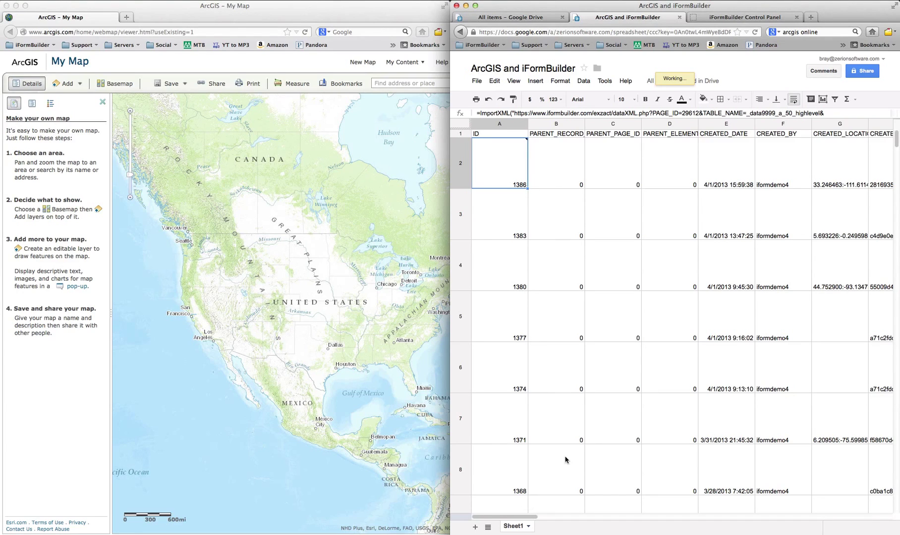
click(850, 171)
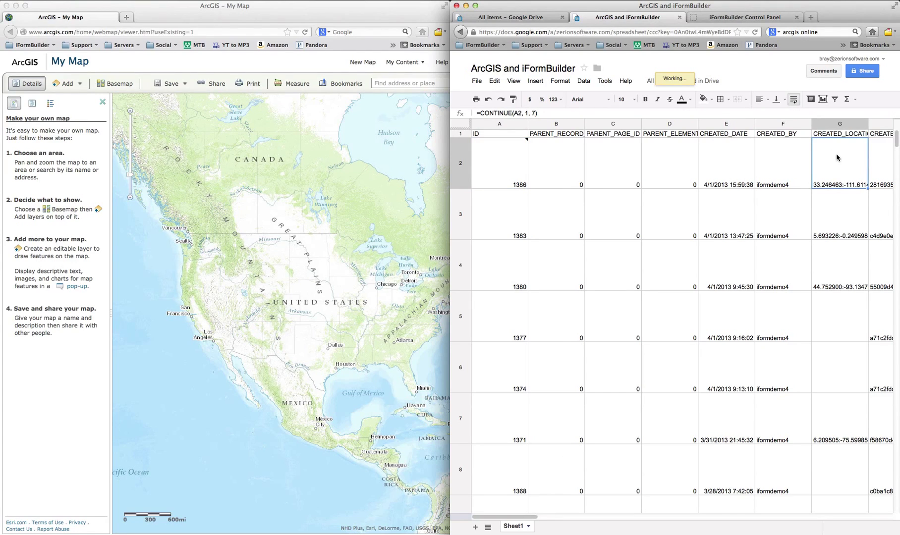
drag(529, 518, 564, 518)
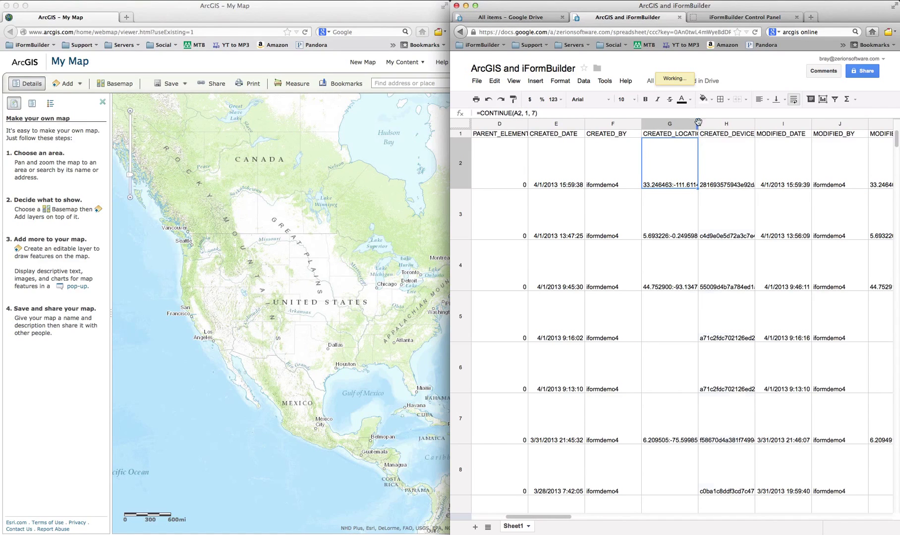
click(682, 124)
Widen CREATED_LOCATION, then insert an empty column AN after send_notifications_directly_from_the_app.
drag(682, 123, 803, 124)
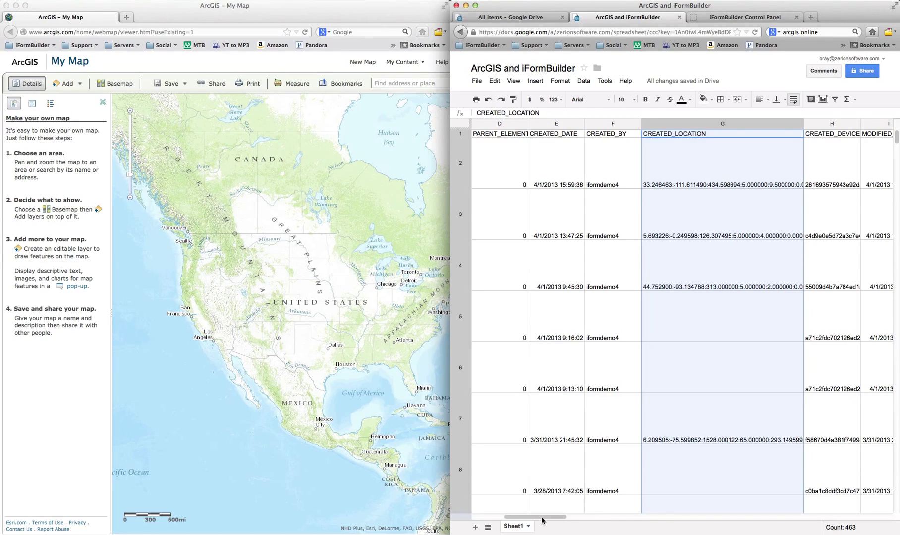
drag(541, 520, 877, 525)
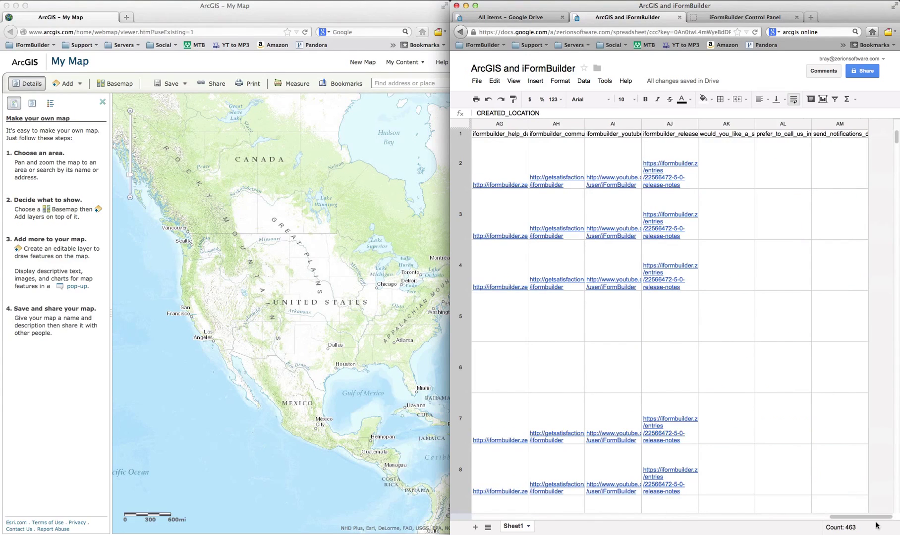
click(844, 124)
right_click(843, 124)
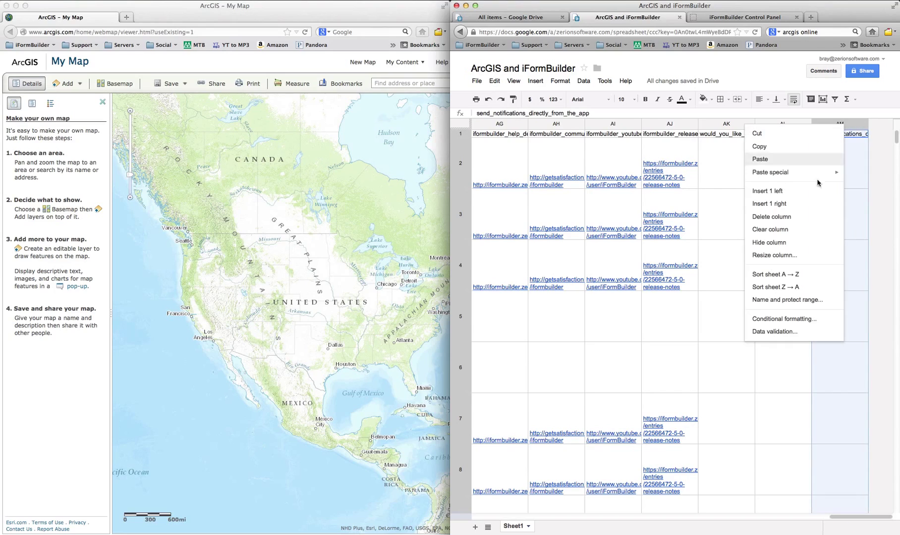
click(782, 204)
right_click(825, 124)
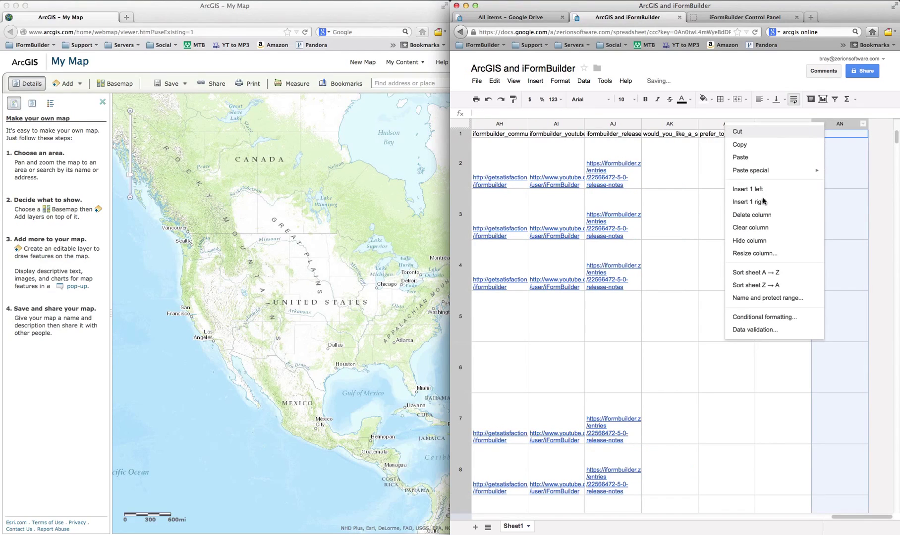
key(Escape)
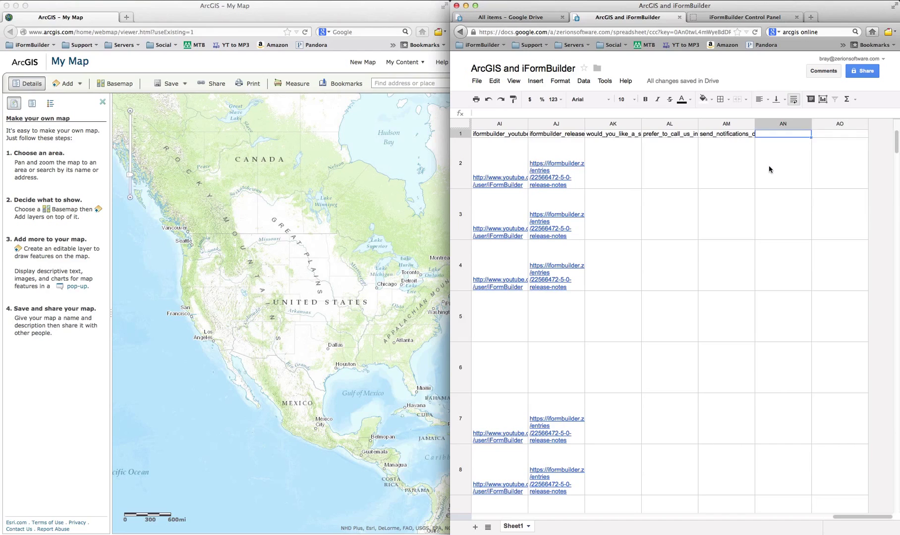
Enter =split(G2,":") in cell AN2 to break up the CREATED_LOCATION coordinates.
click(771, 169)
text(=)
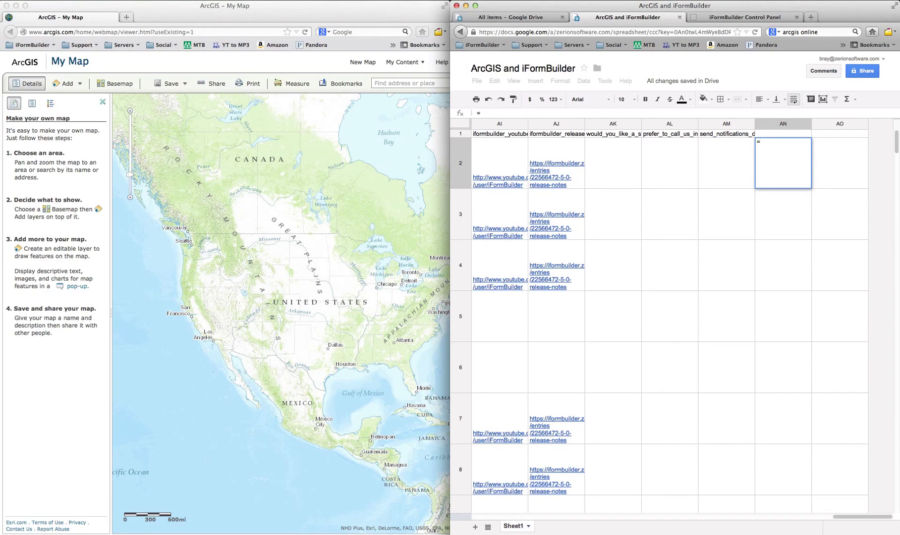
text(split)
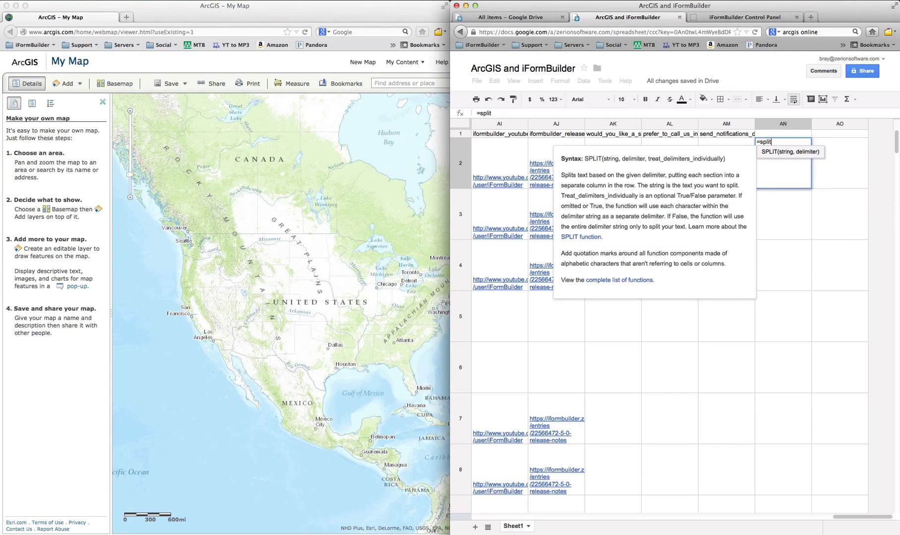
text(()
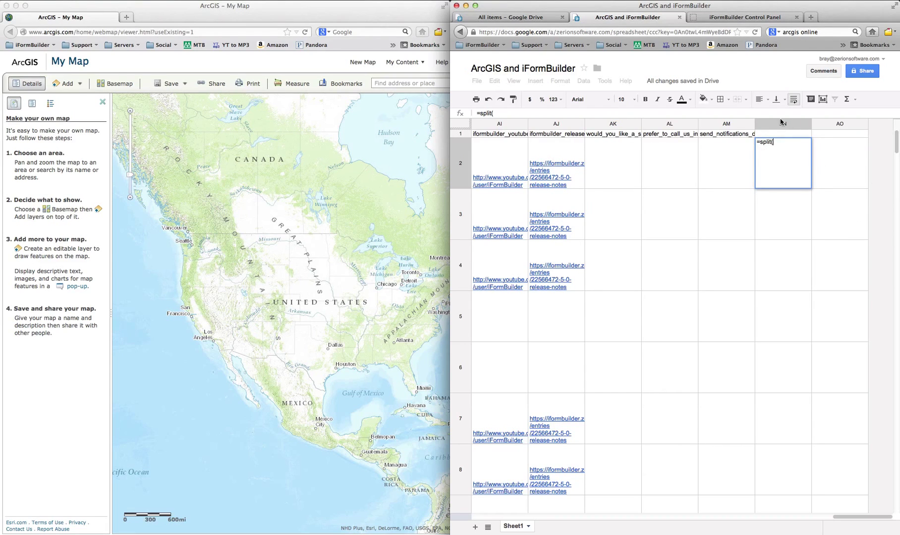
text(G2,":)
key(Return)
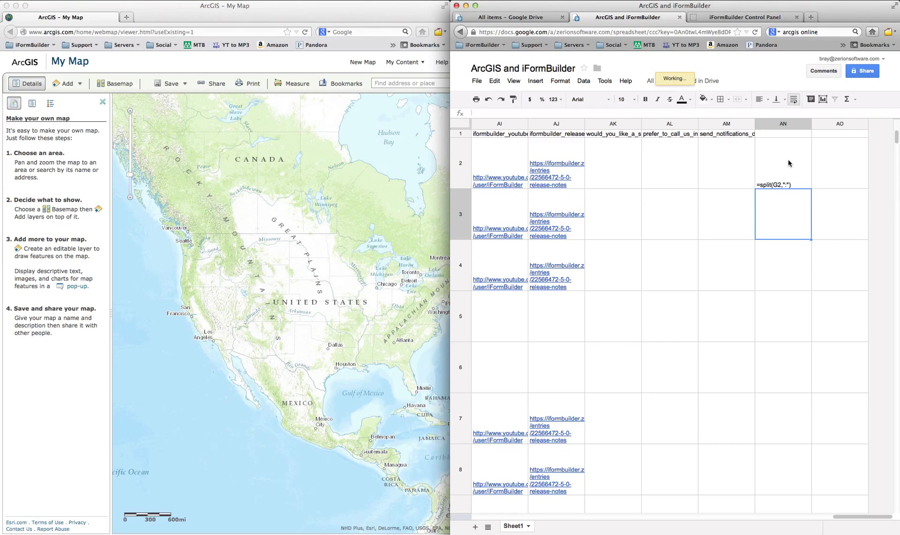
Fill the AN2 split formula down column AN toward row 128.
click(796, 161)
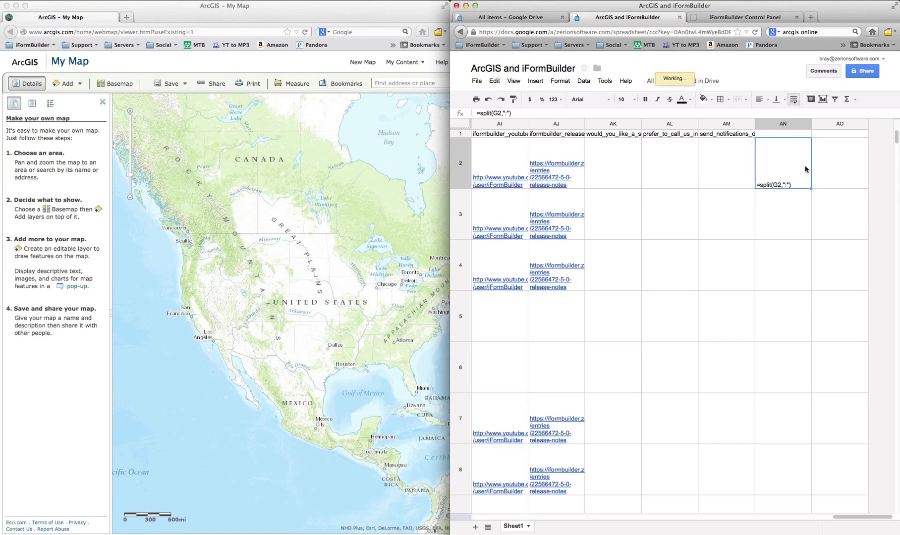
drag(811, 189, 791, 342)
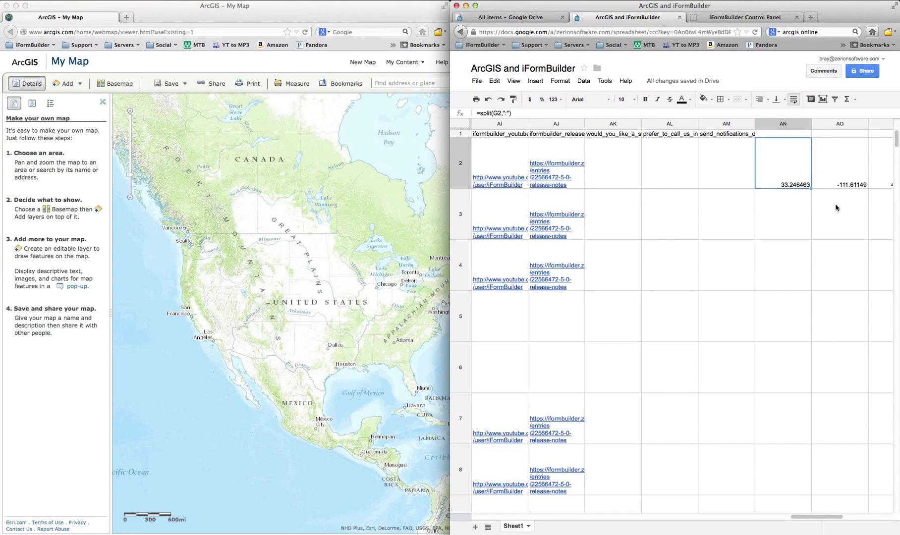
drag(811, 188, 796, 488)
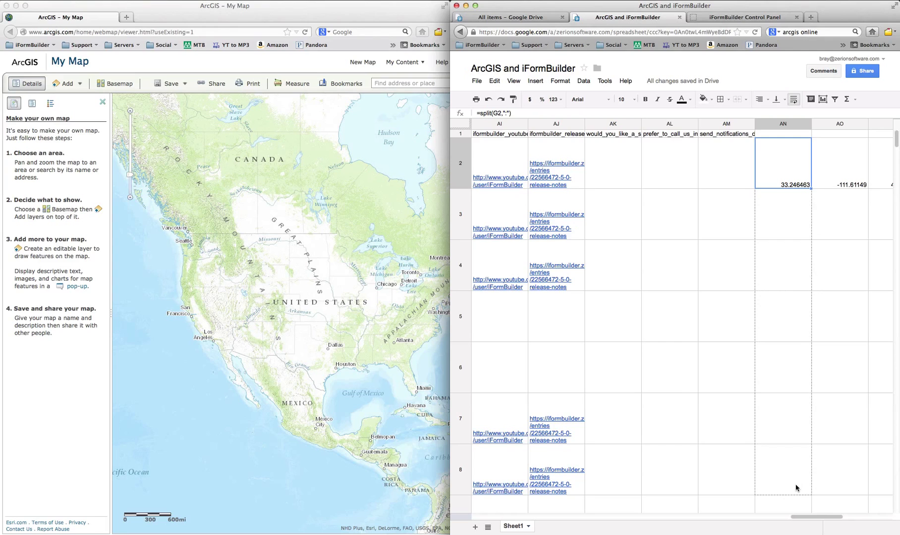
drag(794, 533, 797, 483)
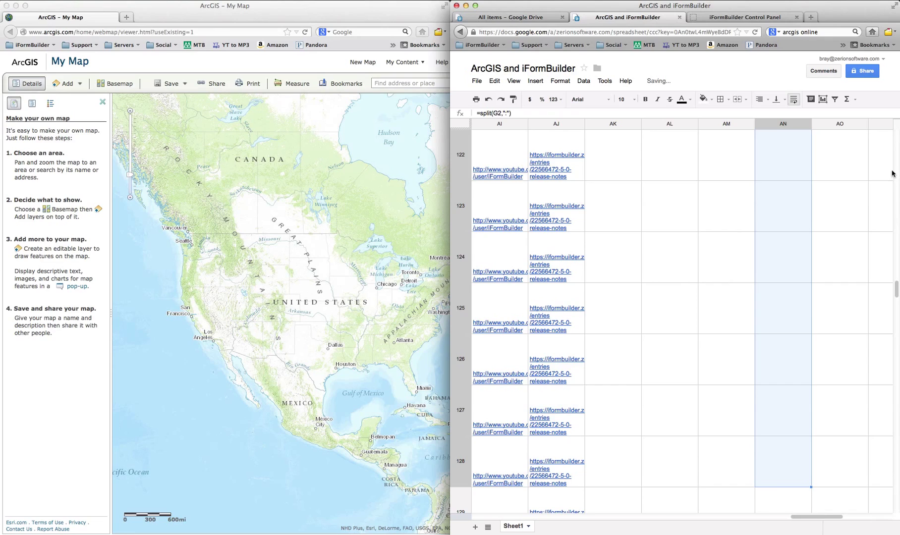
Head columns AN and AO as Latitude and Longitude, and check the split formula in row 121.
scroll(892, 124, down, 4)
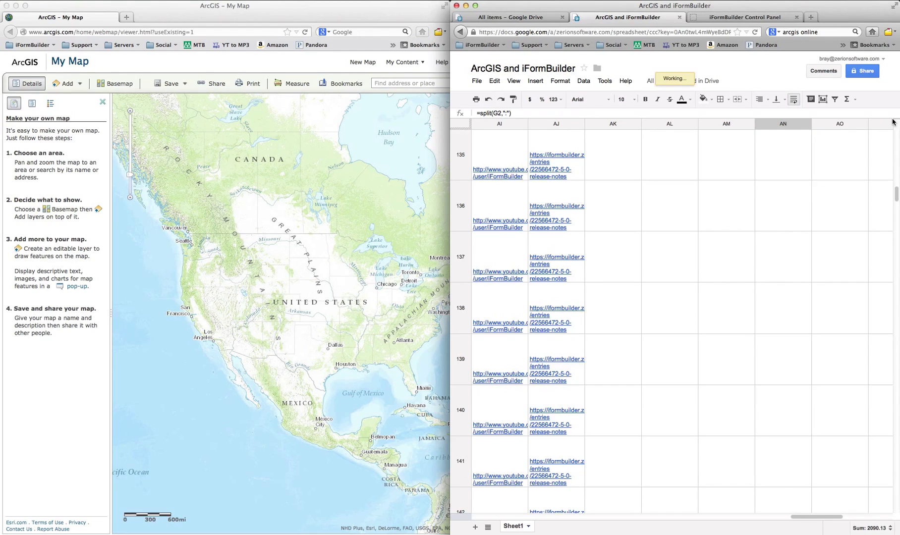
drag(897, 165, 897, 112)
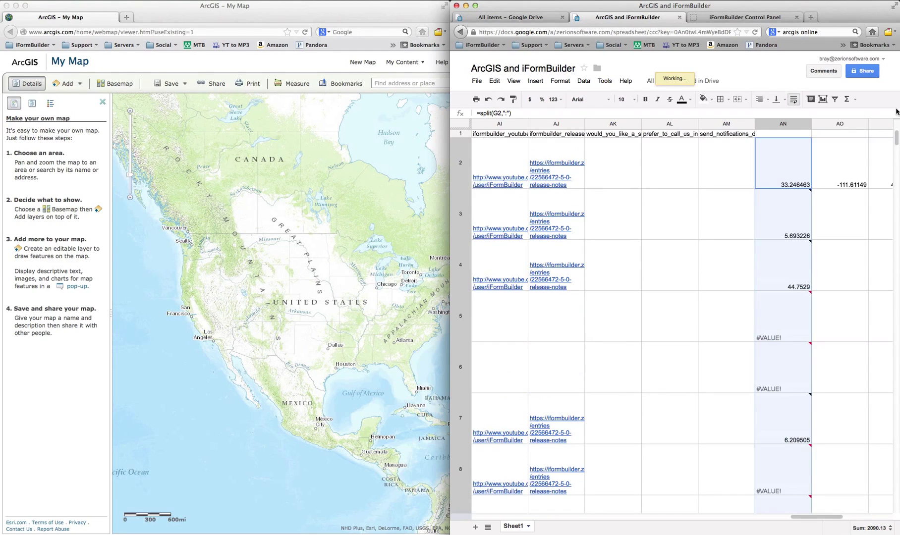
click(778, 136)
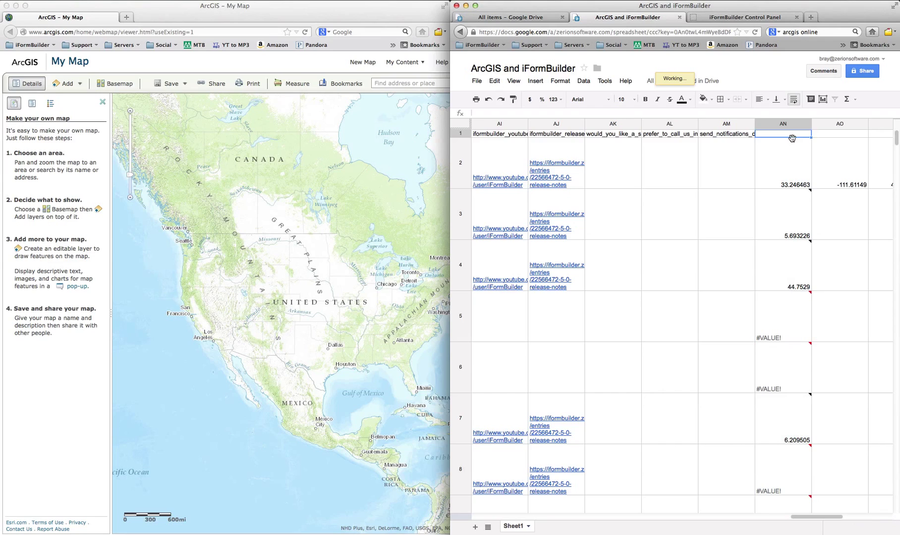
text(Latitude)
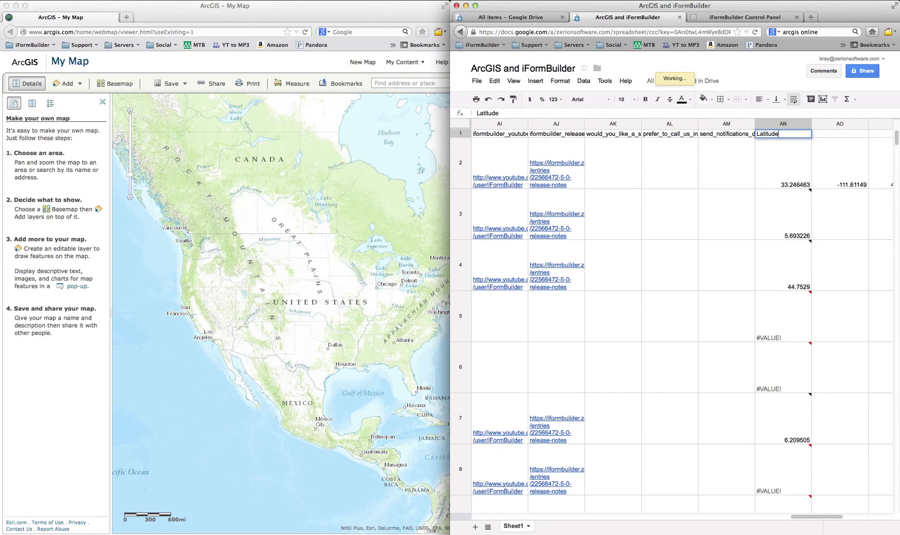
key(Tab)
text(L)
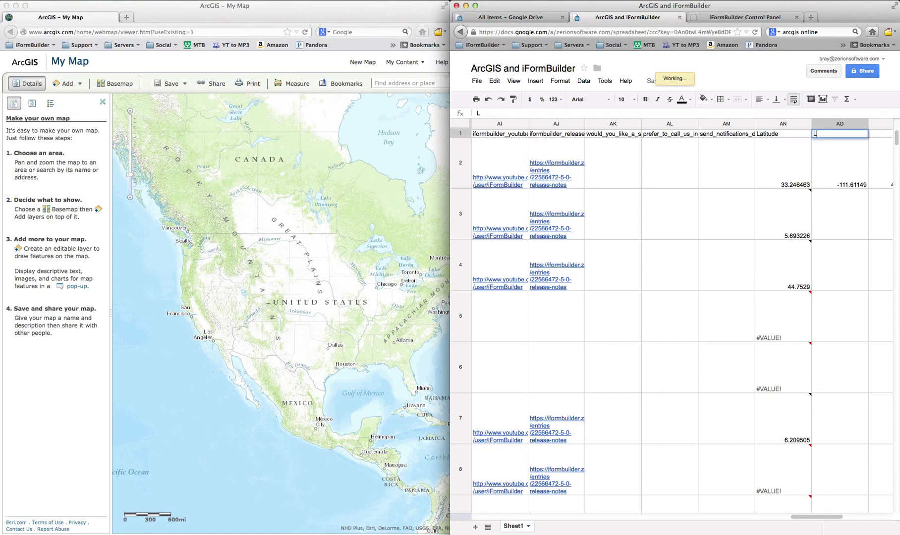
text(ONngitude)
scroll(795, 151, down, 20)
click(788, 155)
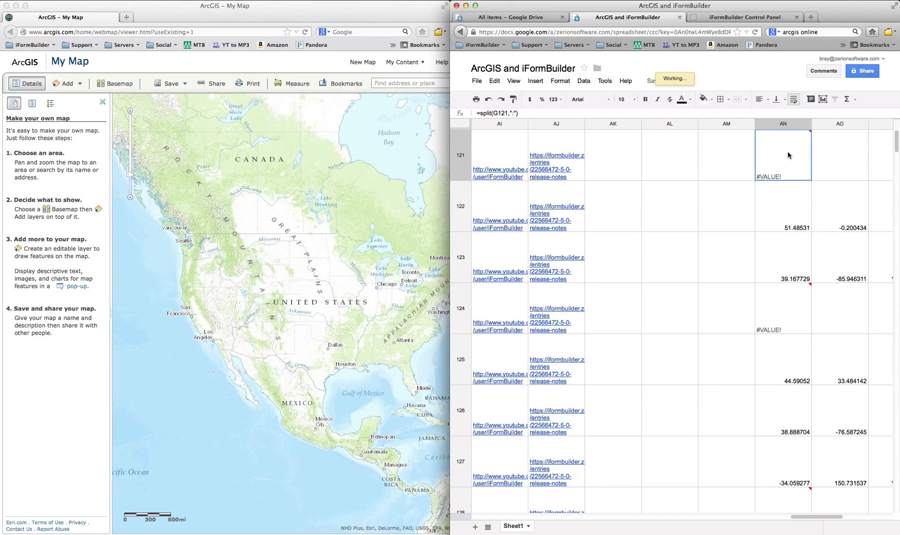
drag(897, 144, 897, 103)
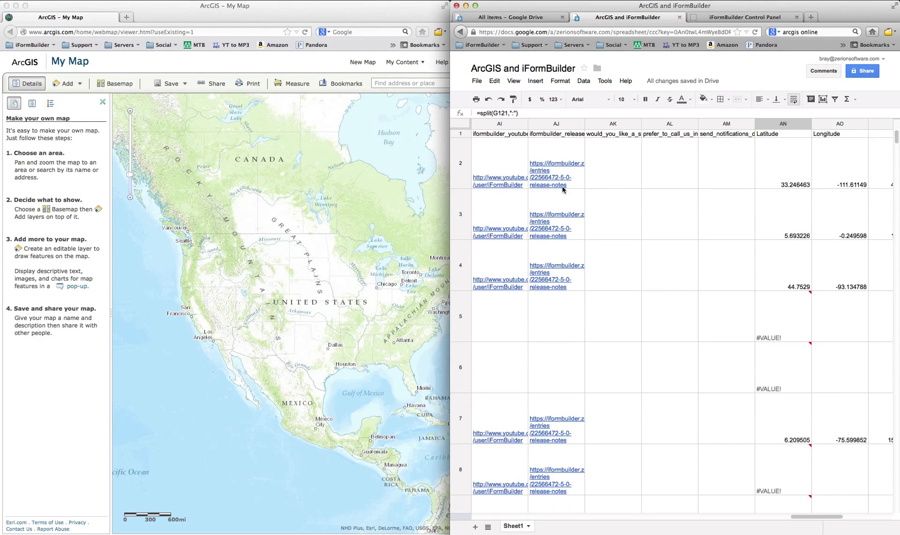
Publish all sheets of the spreadsheet to the web.
click(477, 86)
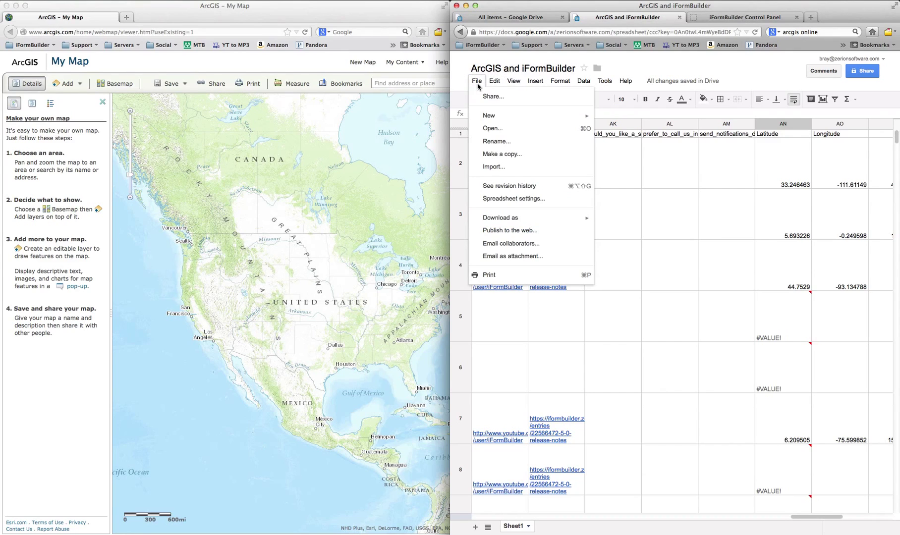
click(509, 230)
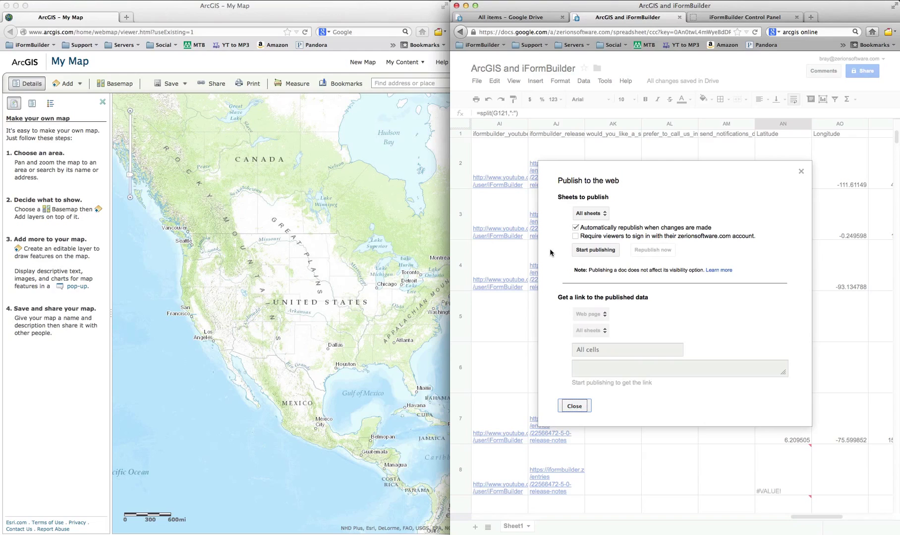
click(604, 253)
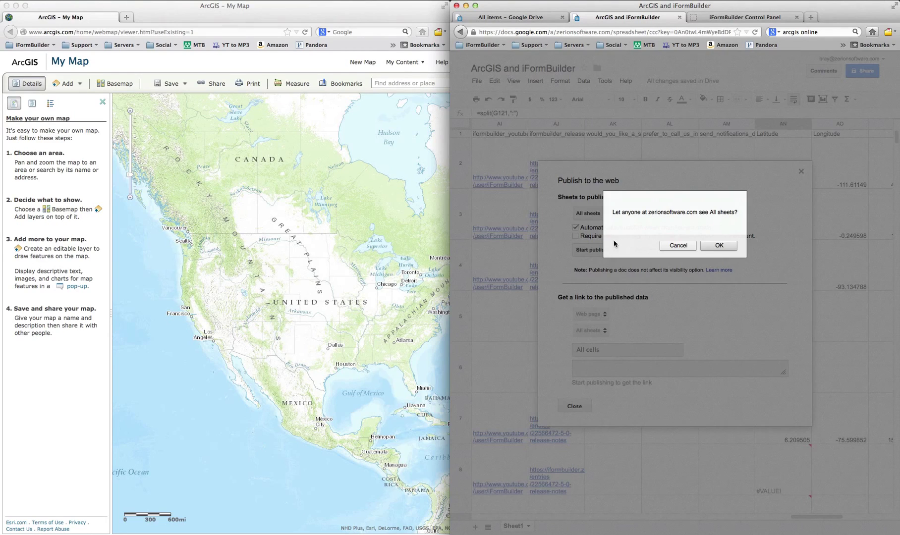
click(719, 248)
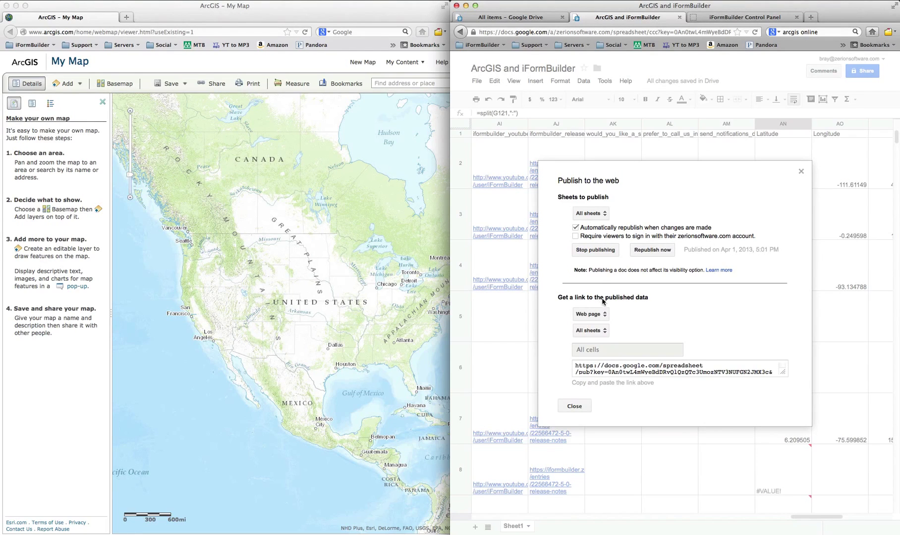
Switch the published link format to CSV and select the full link URL.
click(599, 320)
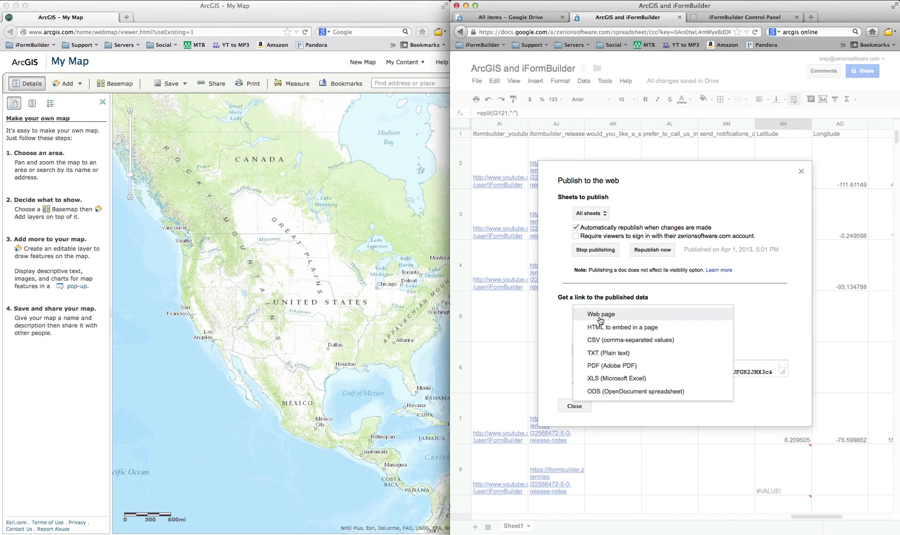
click(606, 343)
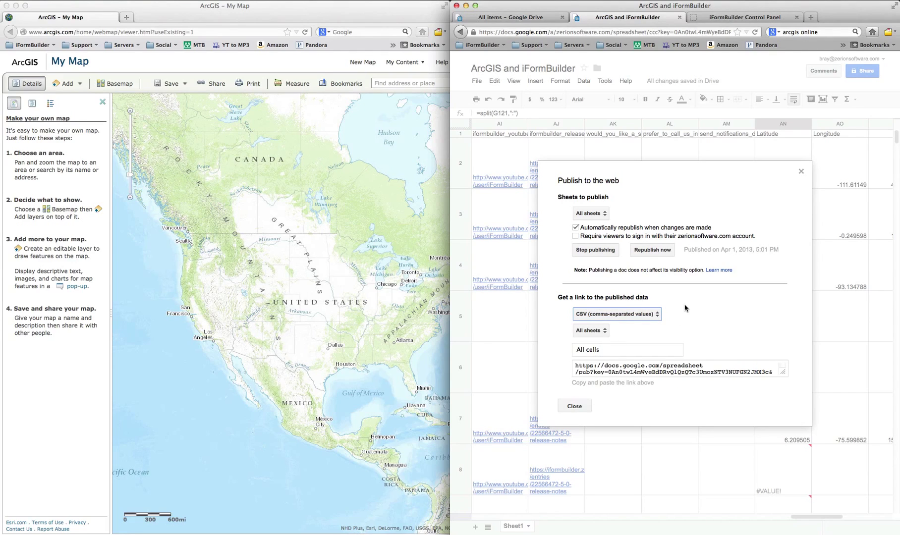
drag(781, 371, 799, 418)
drag(619, 383, 563, 363)
key(super+c)
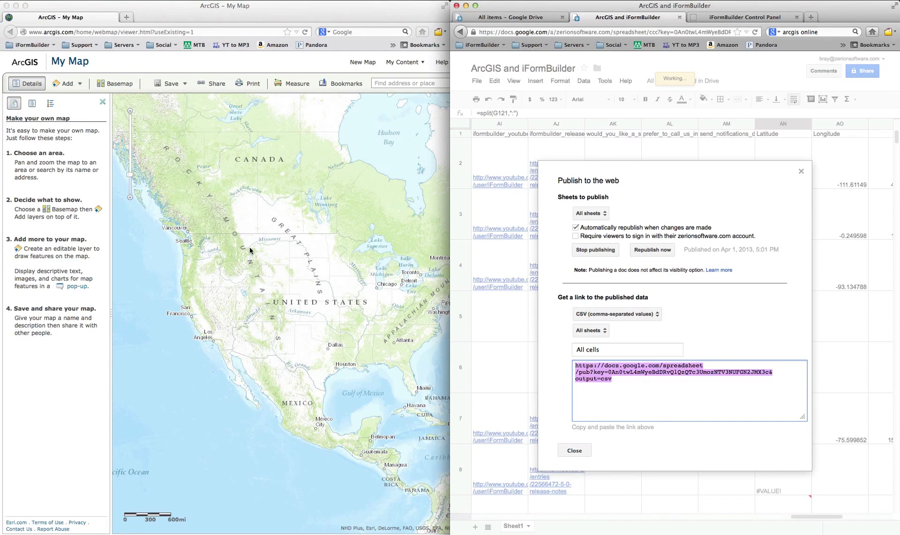
Add the published Google Sheets CSV link to the map as a CSV file layer from the web.
click(132, 66)
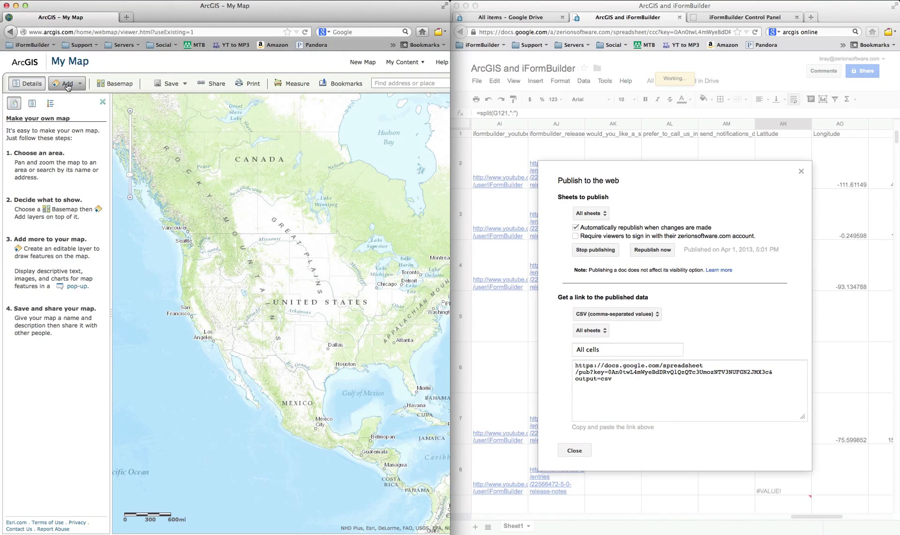
click(72, 85)
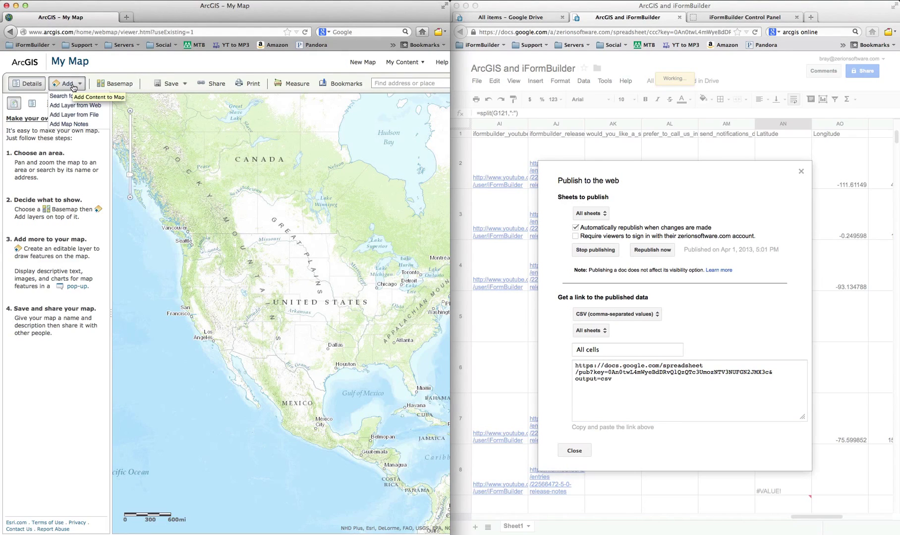
click(83, 110)
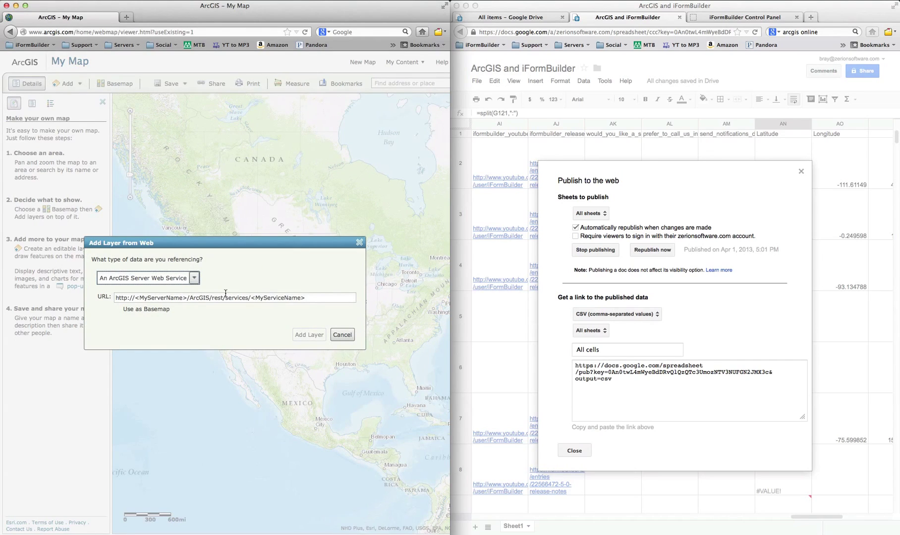
click(310, 299)
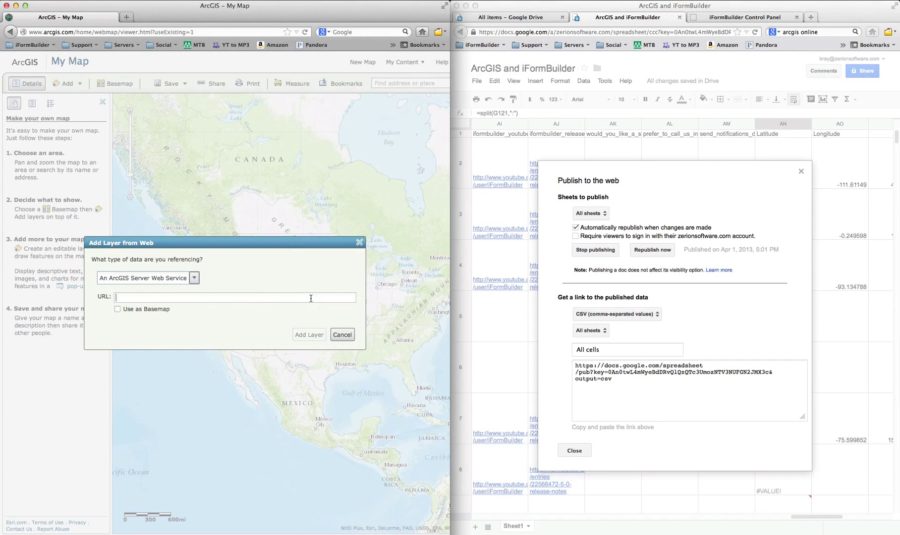
click(194, 278)
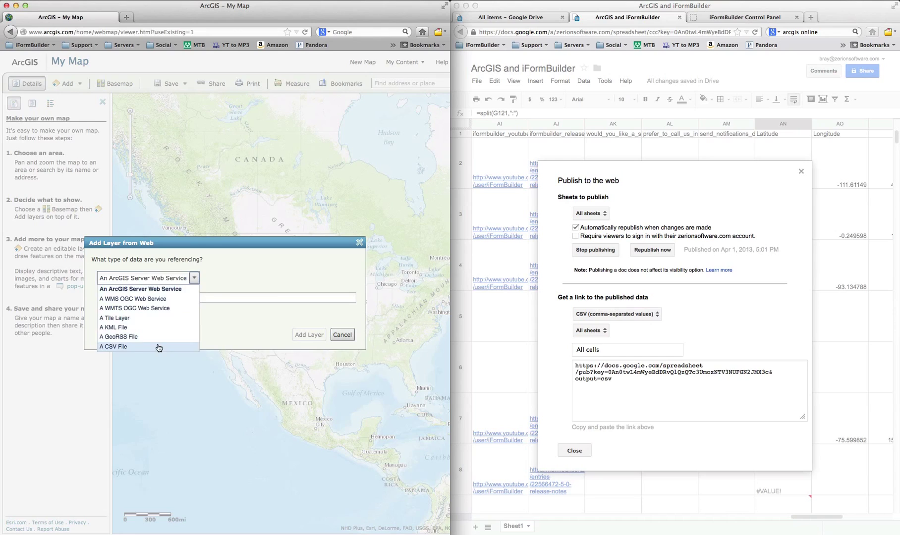
click(158, 347)
click(175, 299)
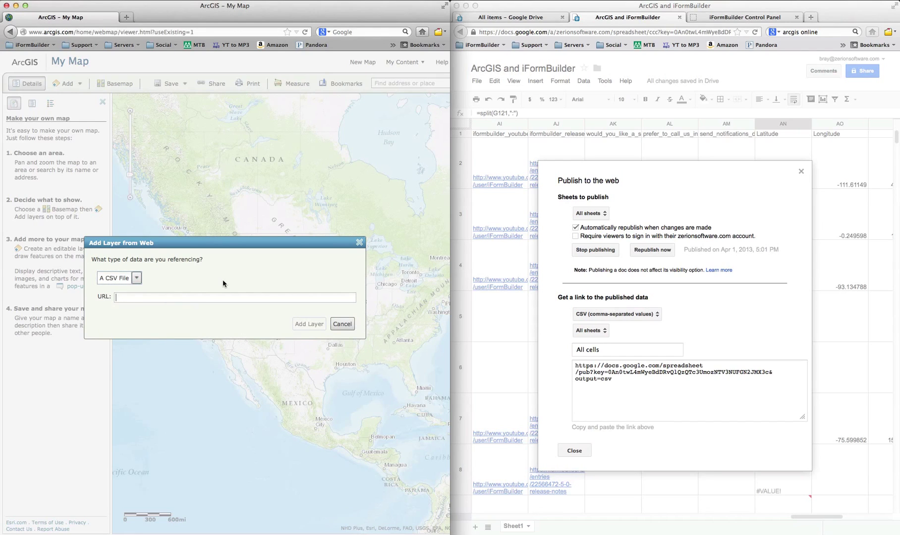
key(super+v)
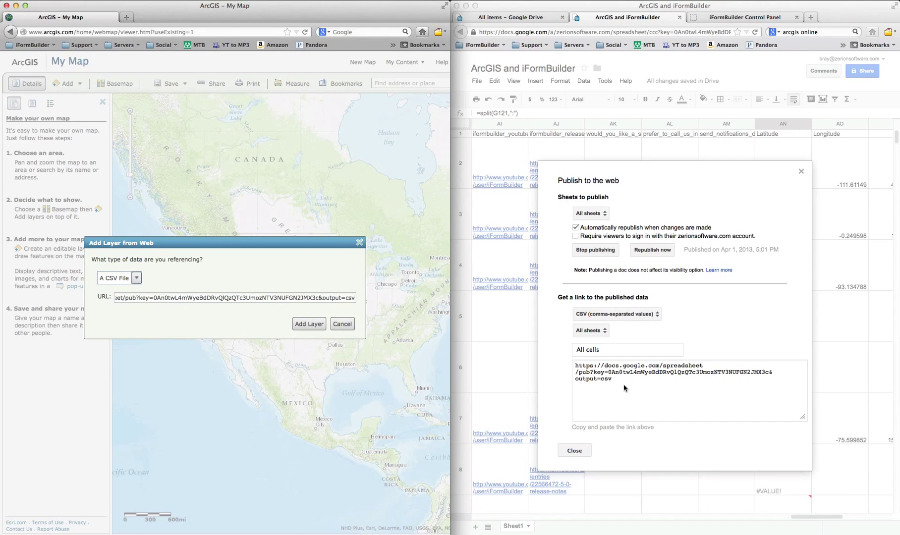
click(312, 327)
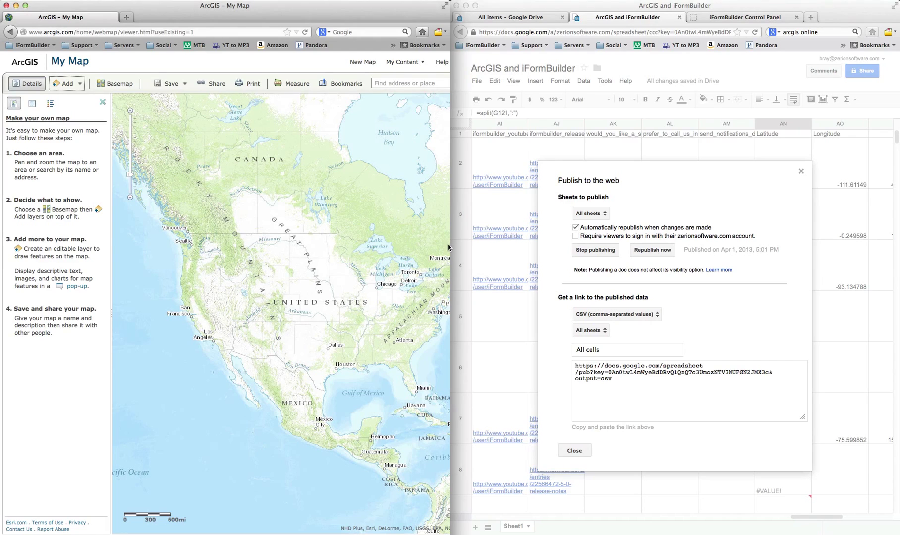
Widen the map window, dismiss the missing-location warning, and view one record point's details.
drag(449, 244, 707, 243)
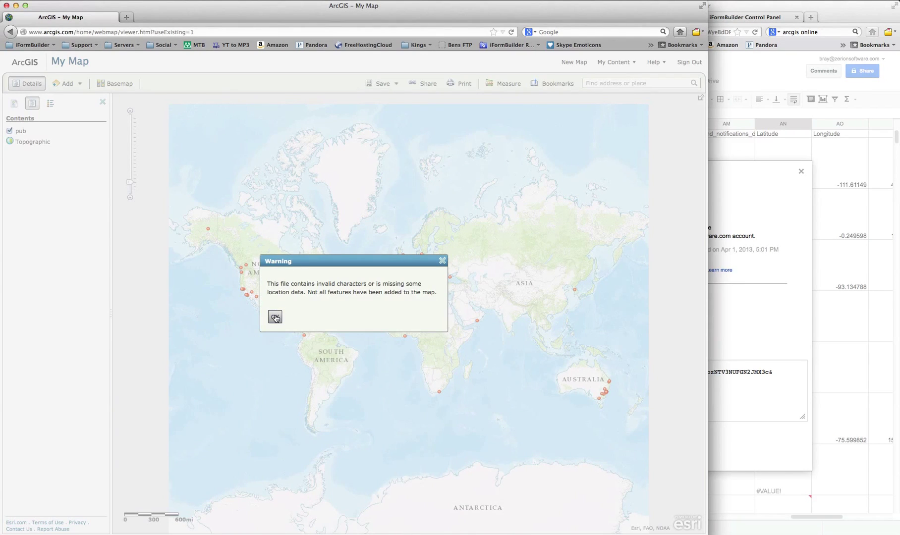
click(275, 317)
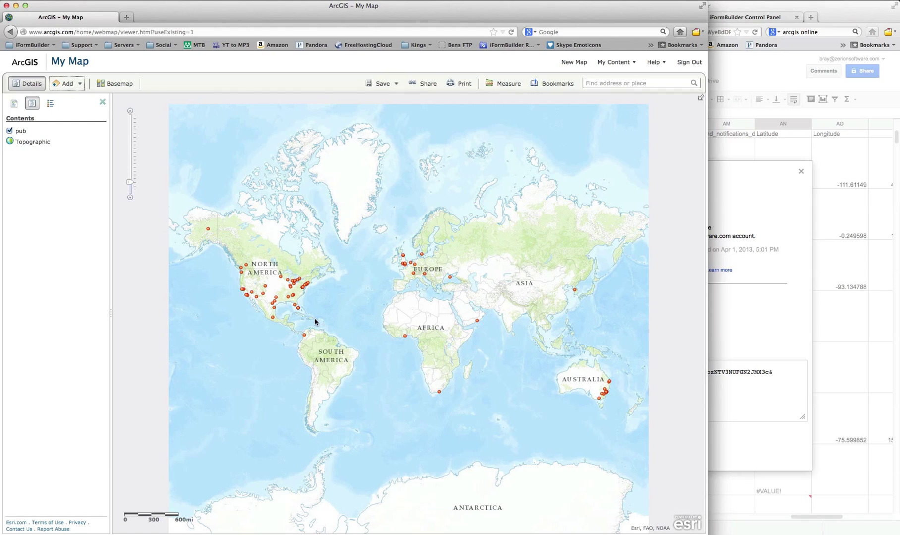
click(298, 308)
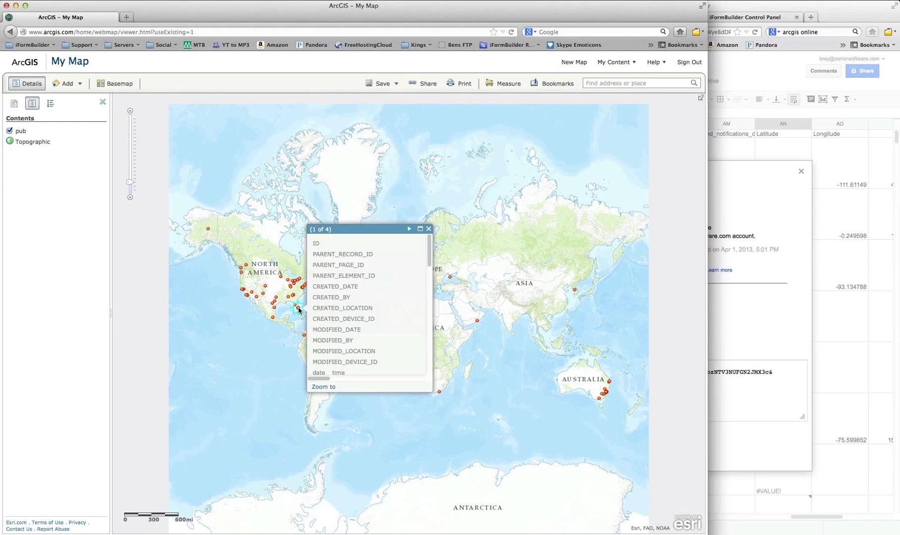
Close the record popup and return the side panel to the layer list.
click(429, 229)
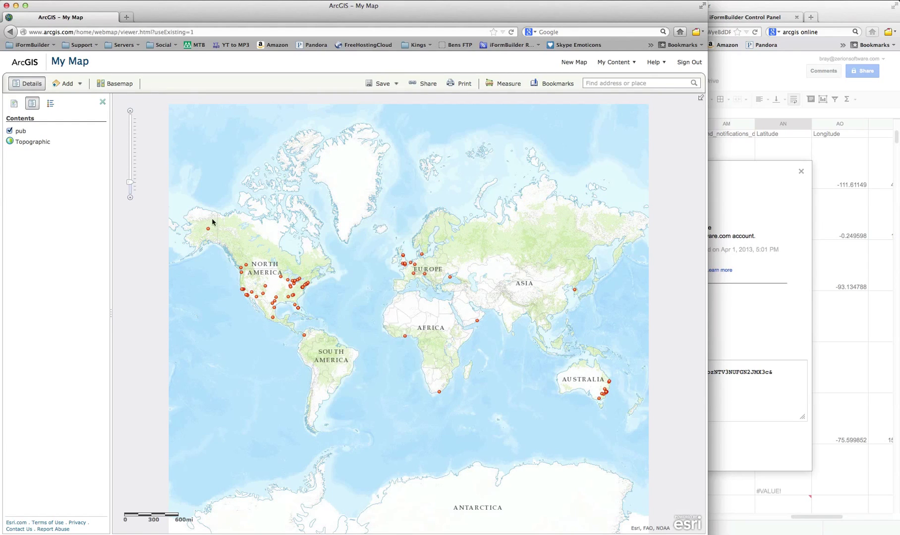
click(14, 103)
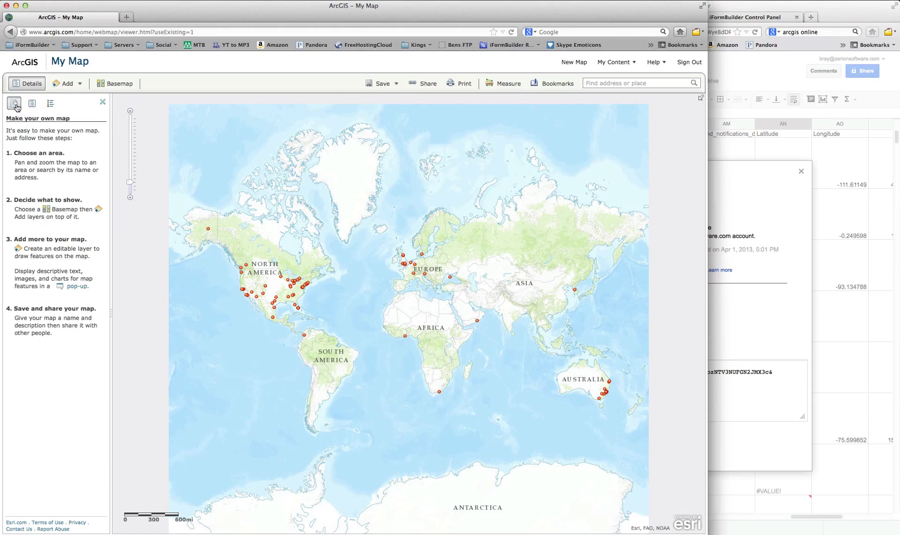
click(31, 104)
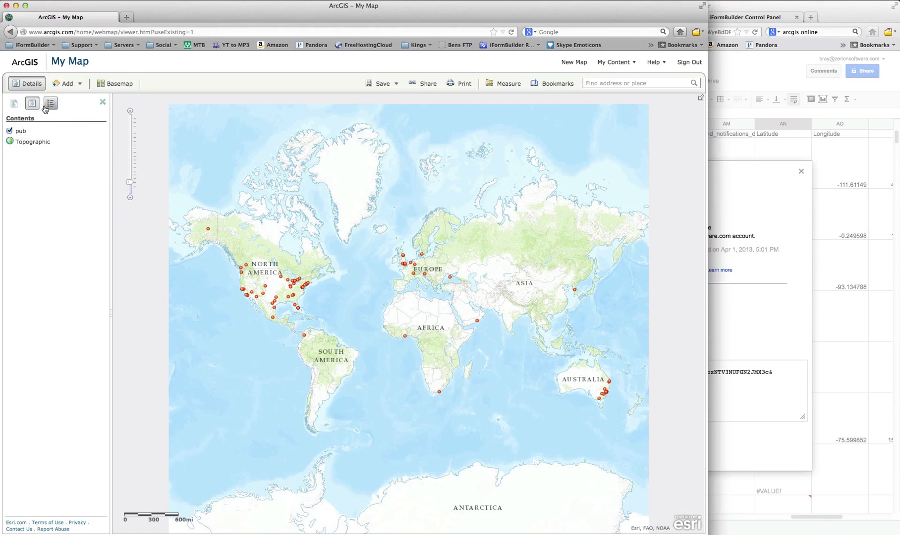
Symbolise the pub layer with Unique Symbols by the tap_here_to_watch_a_crash_course_on_iformbuilder_50 field.
click(34, 133)
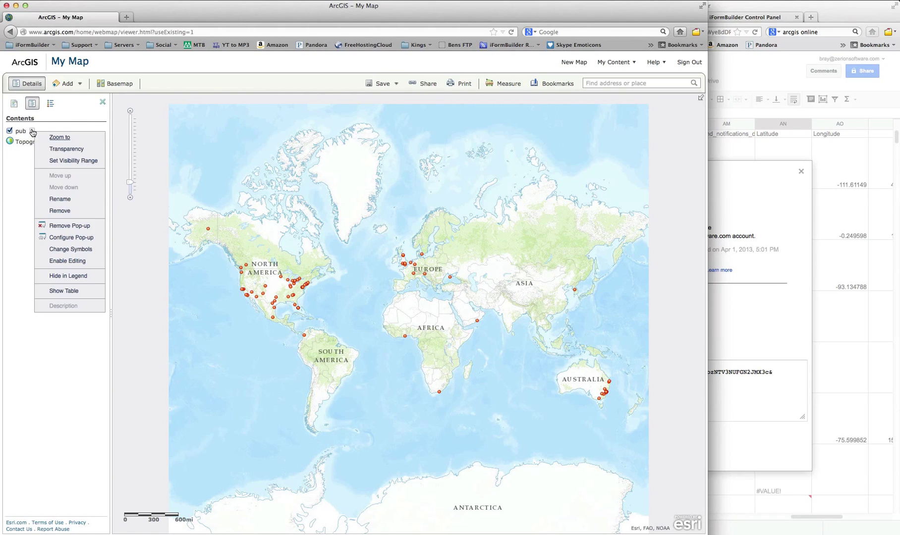
click(19, 162)
click(32, 131)
click(75, 251)
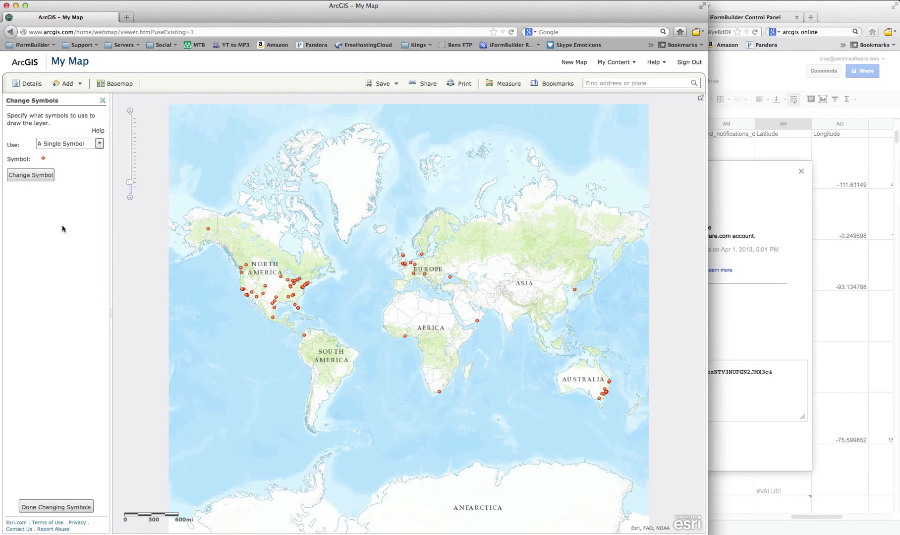
click(86, 148)
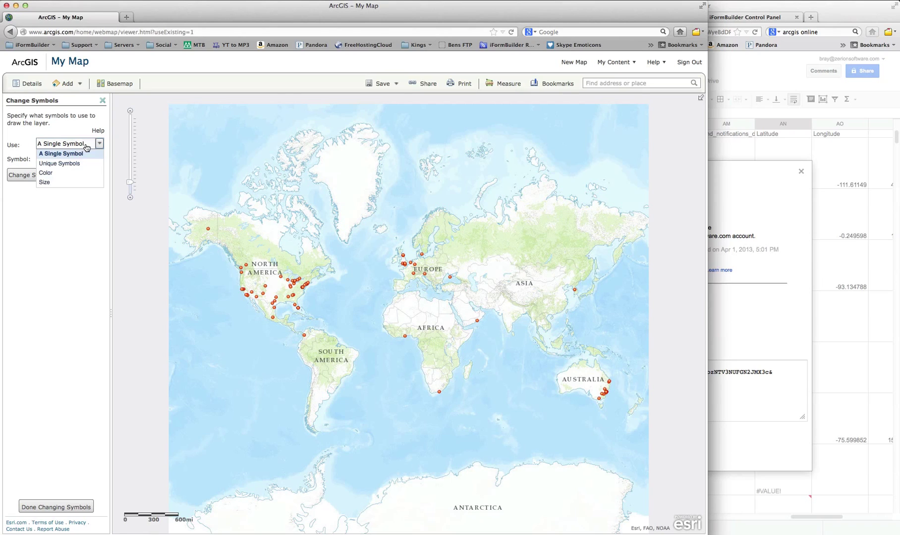
click(78, 163)
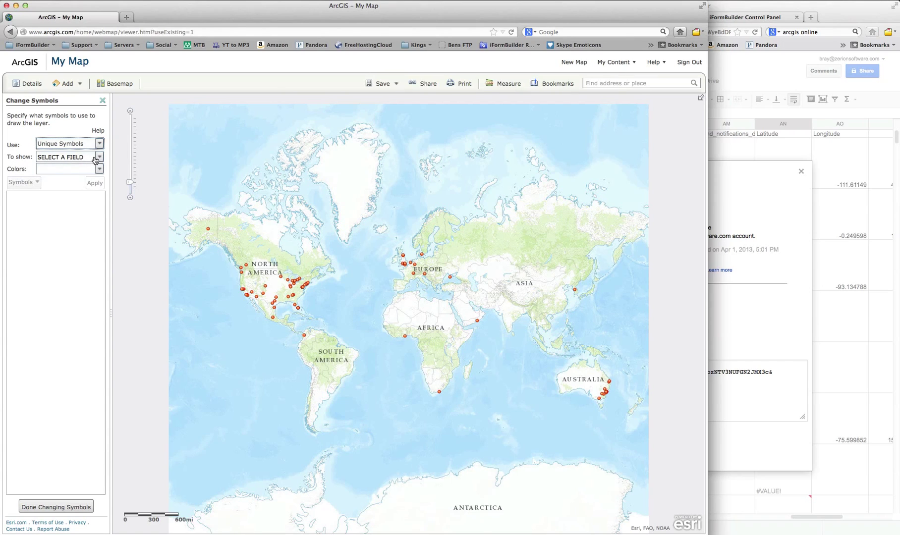
click(95, 158)
scroll(90, 192, down, 10)
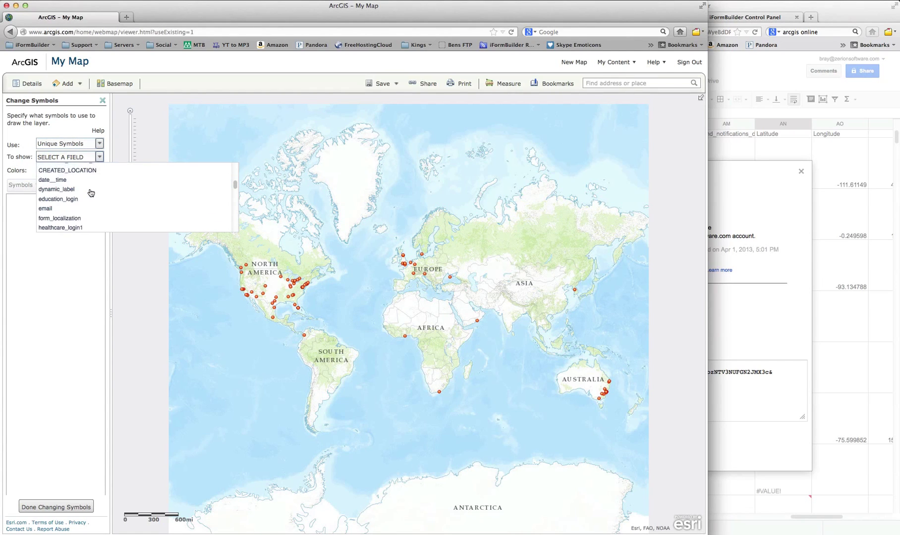
scroll(87, 208, up, 3)
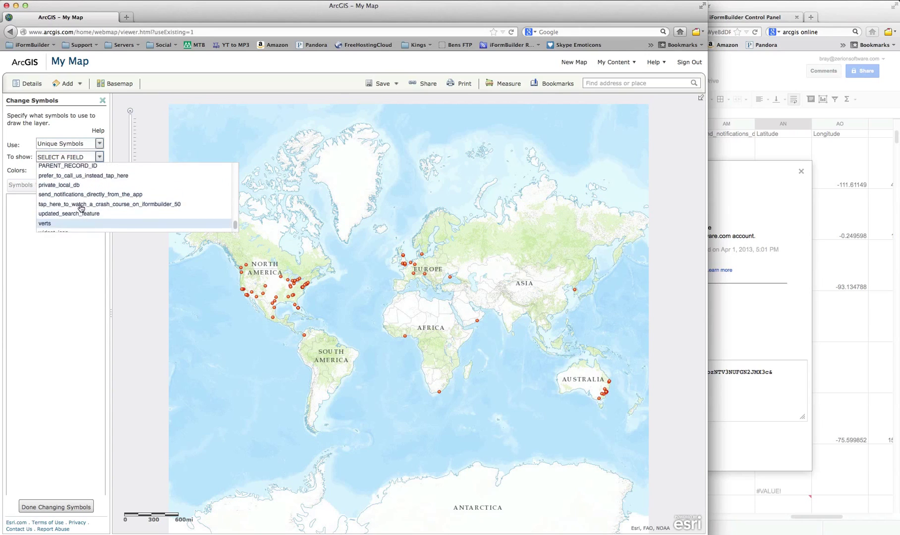
click(87, 208)
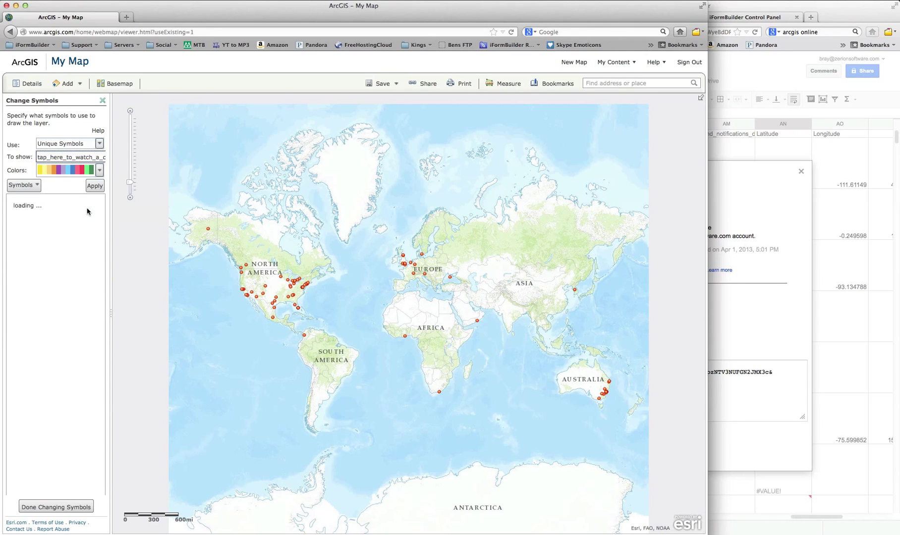